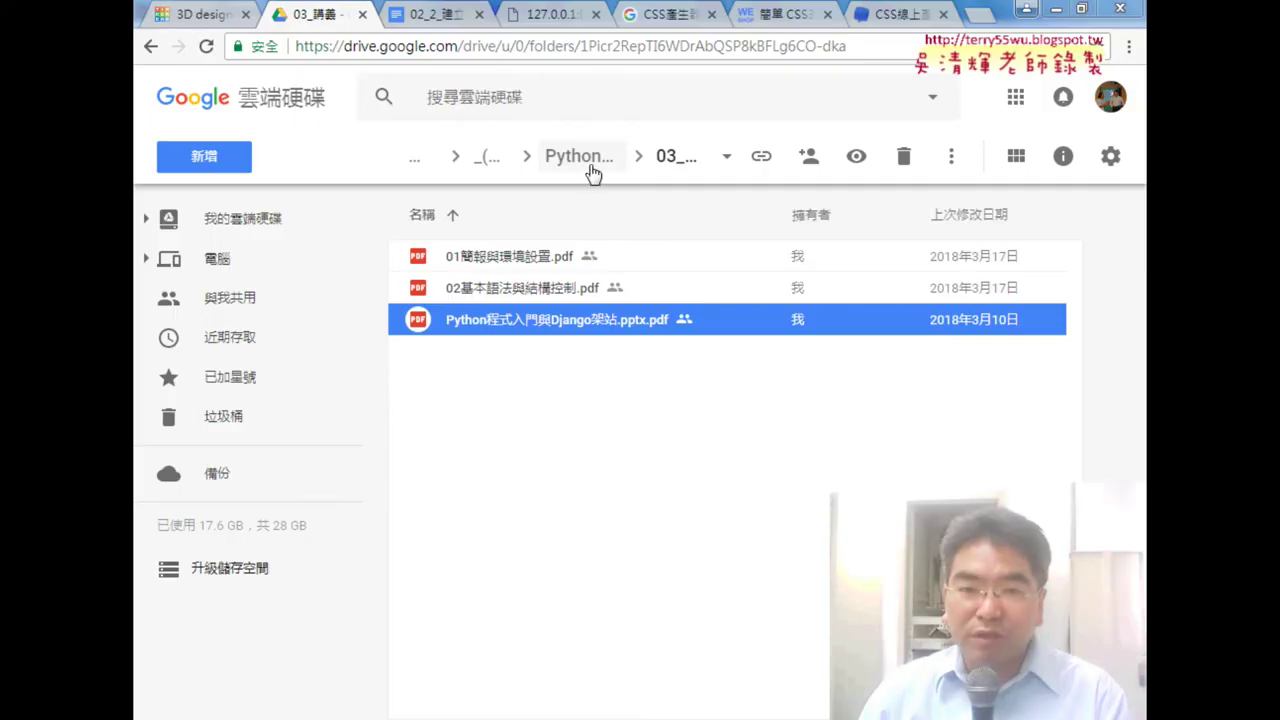
- Open 03_講義 and select 02基本語法與結構控制.pdf, then go back and open _雲端白板
{"action": "left_click", "coordinate": [591, 171]}
{"action": "double_click", "coordinate": [491, 353]}
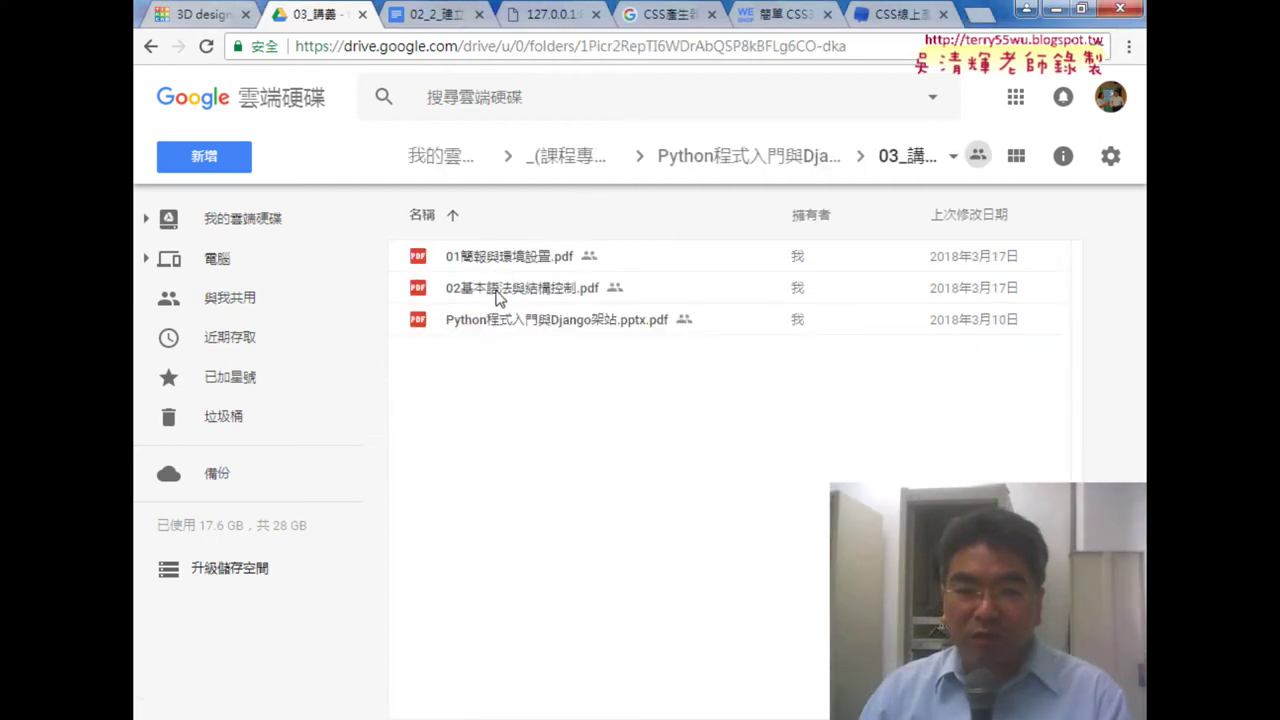
{"action": "left_click", "coordinate": [497, 295]}
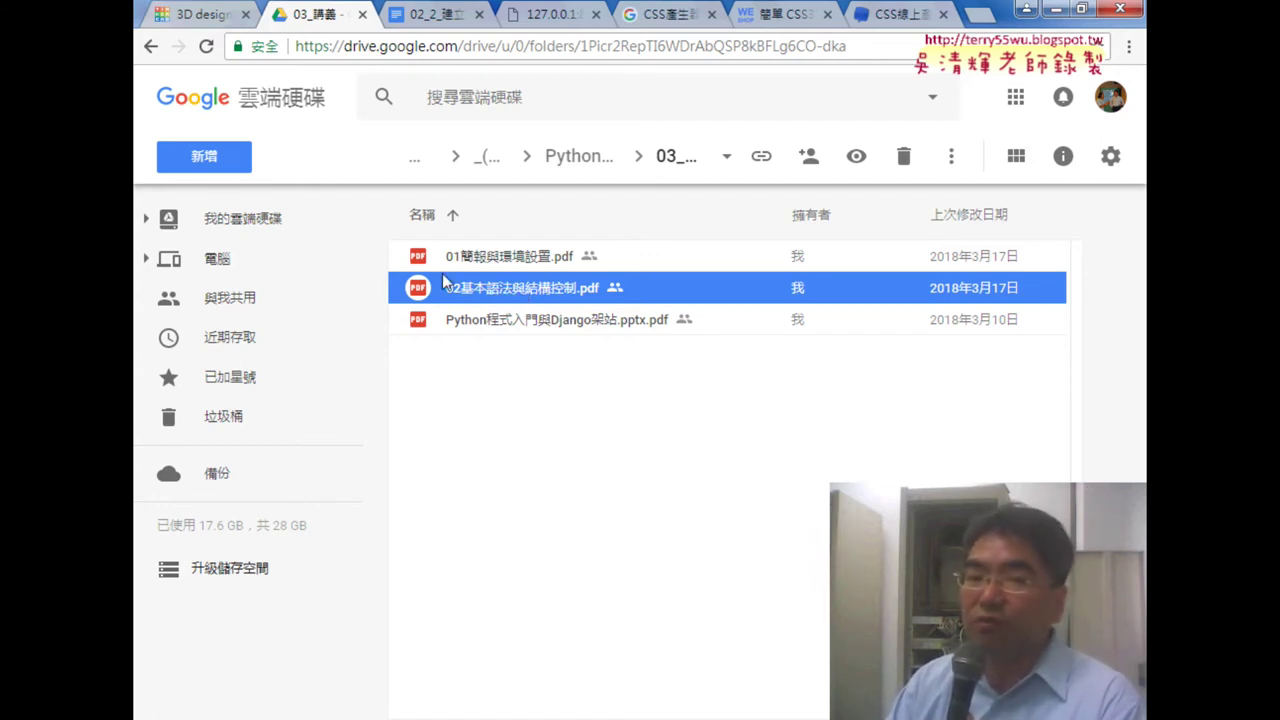
{"action": "left_click", "coordinate": [150, 47]}
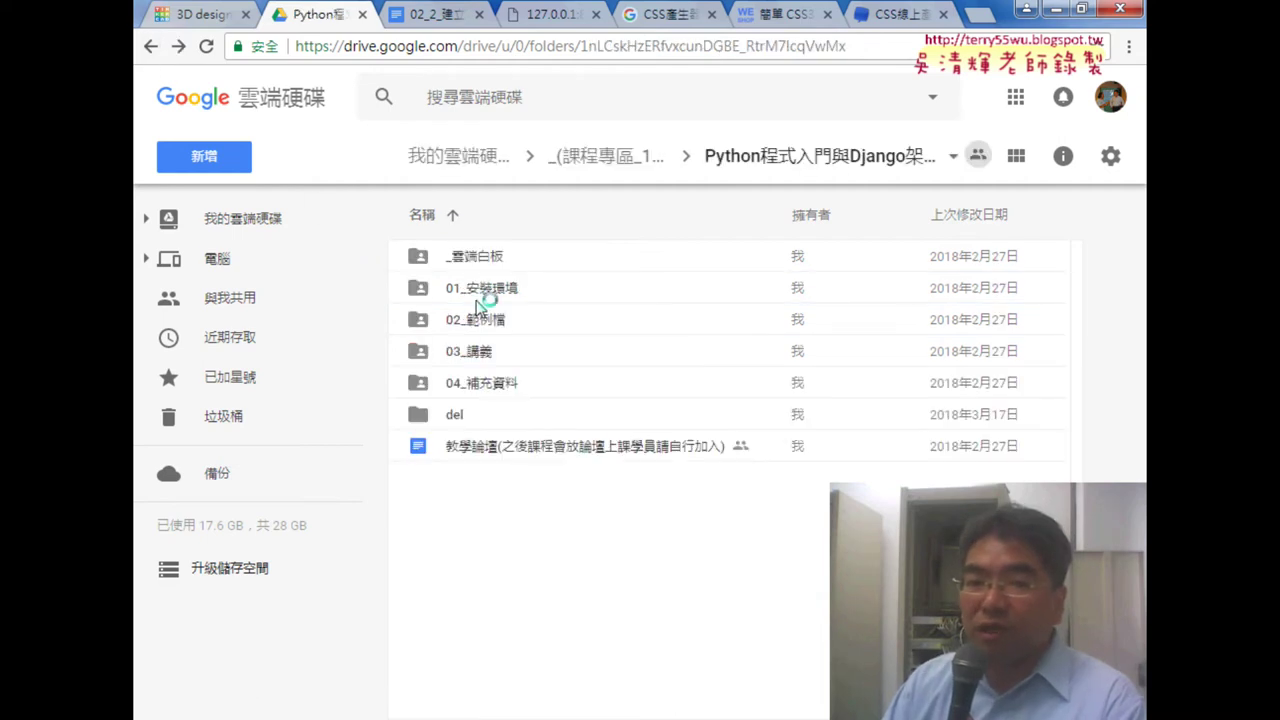
{"action": "double_click", "coordinate": [493, 260]}
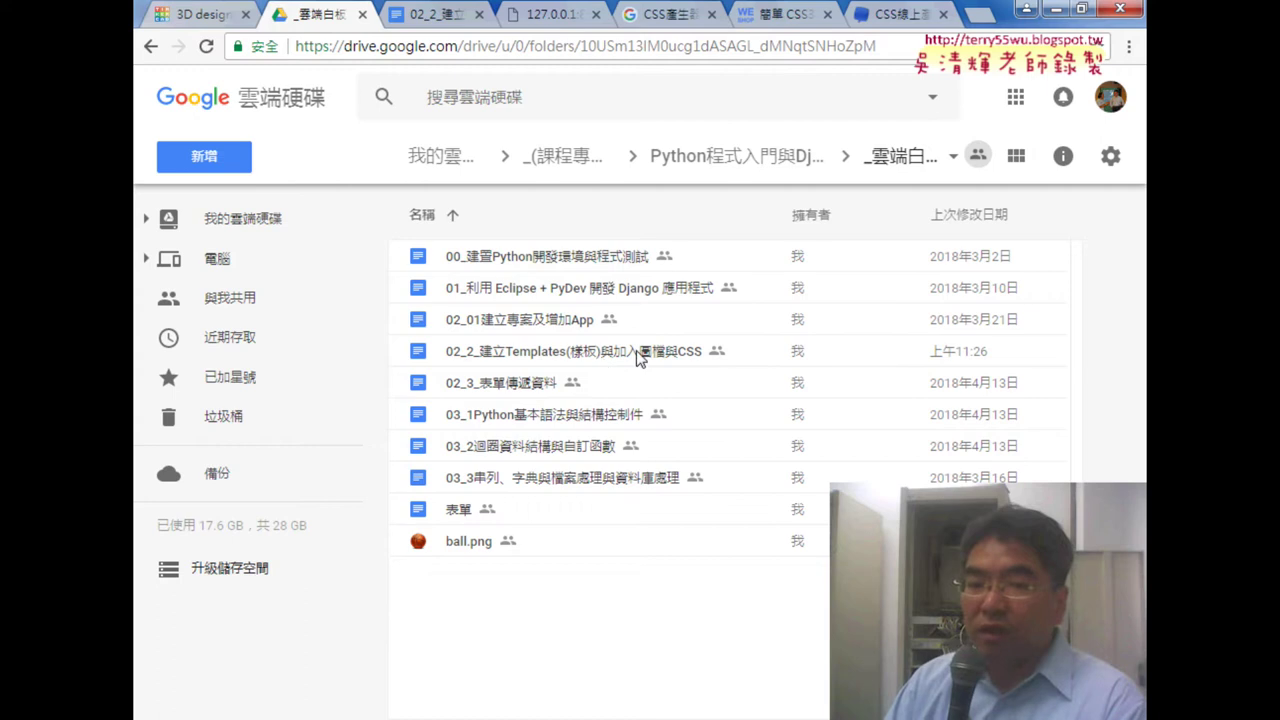
- Browse the _雲端白板 lesson documents and open 03_1Python基本語法與結構控制件
{"action": "left_click", "coordinate": [640, 359]}
{"action": "left_click", "coordinate": [537, 389]}
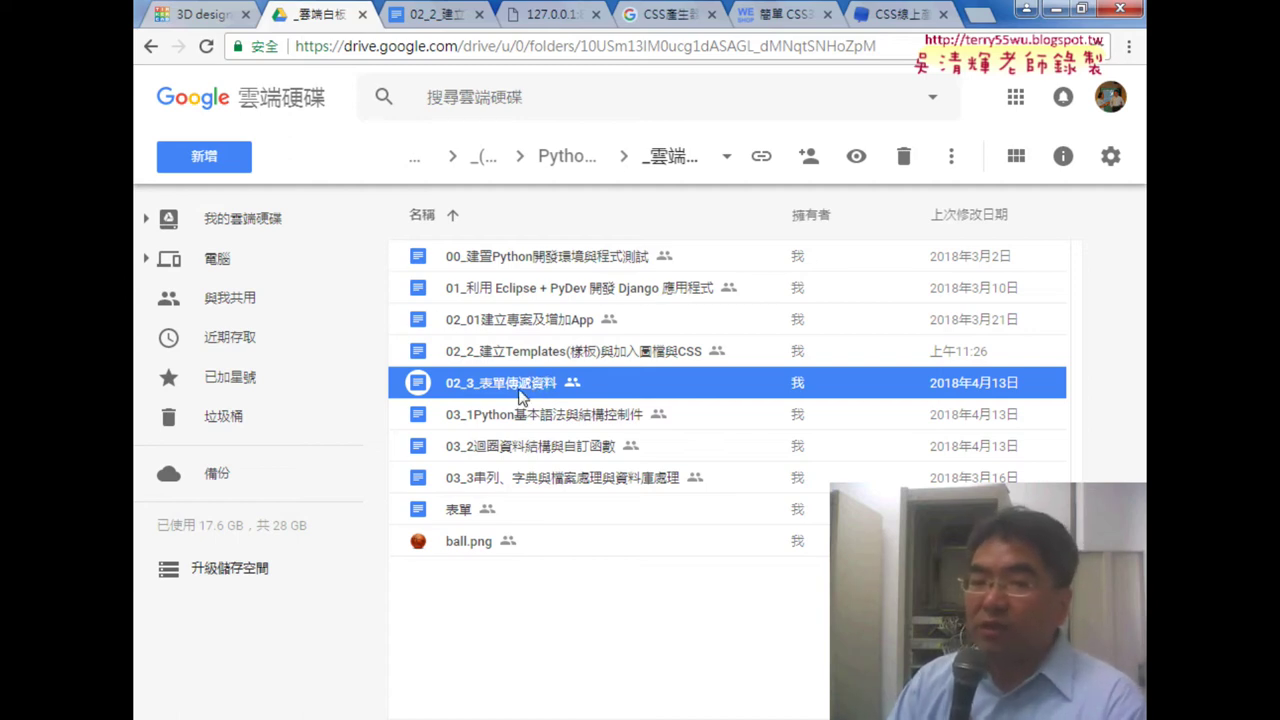
{"action": "left_click", "coordinate": [533, 428]}
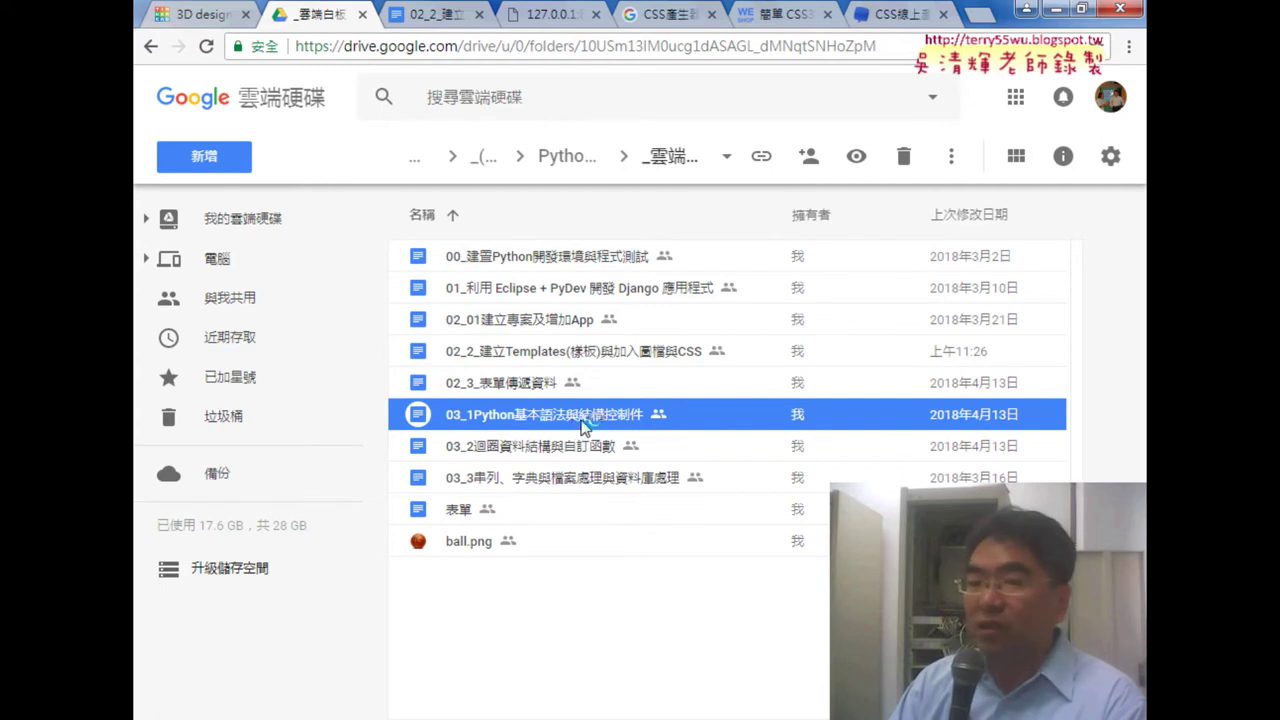
{"action": "left_click", "coordinate": [559, 440]}
{"action": "left_click", "coordinate": [560, 480]}
{"action": "left_click", "coordinate": [556, 420]}
{"action": "left_click", "coordinate": [555, 456]}
{"action": "left_click", "coordinate": [556, 480]}
{"action": "left_click", "coordinate": [568, 424]}
{"action": "left_click", "coordinate": [566, 446]}
{"action": "left_click", "coordinate": [566, 480]}
{"action": "left_click", "coordinate": [564, 414]}
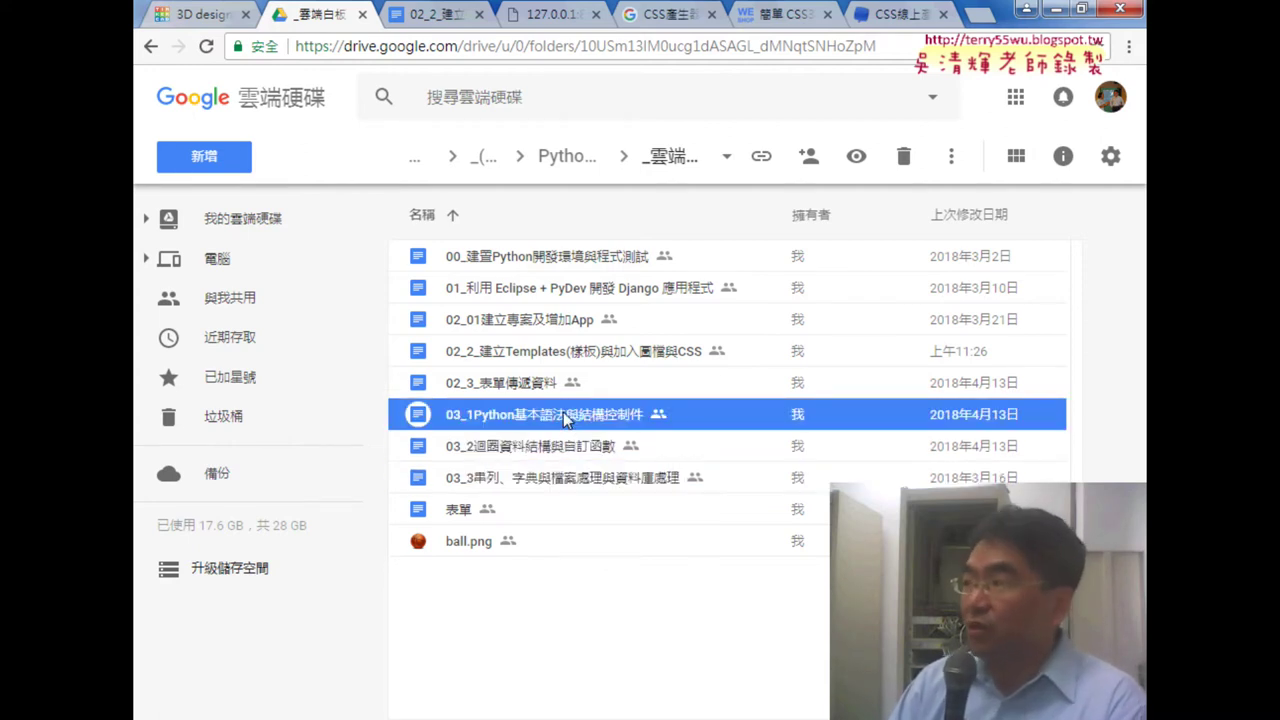
{"action": "double_click", "coordinate": [563, 414]}
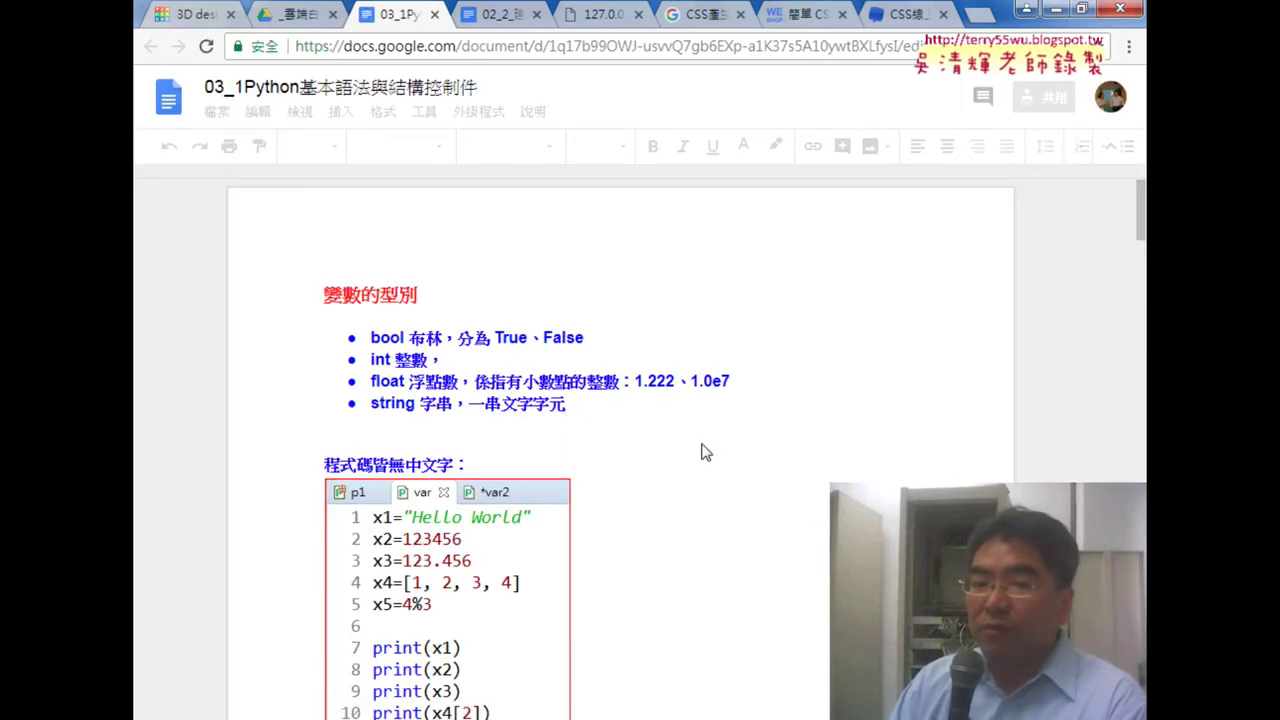
{"action": "scroll", "coordinate": [703, 444], "scroll_direction": "down", "scroll_amount": 3}
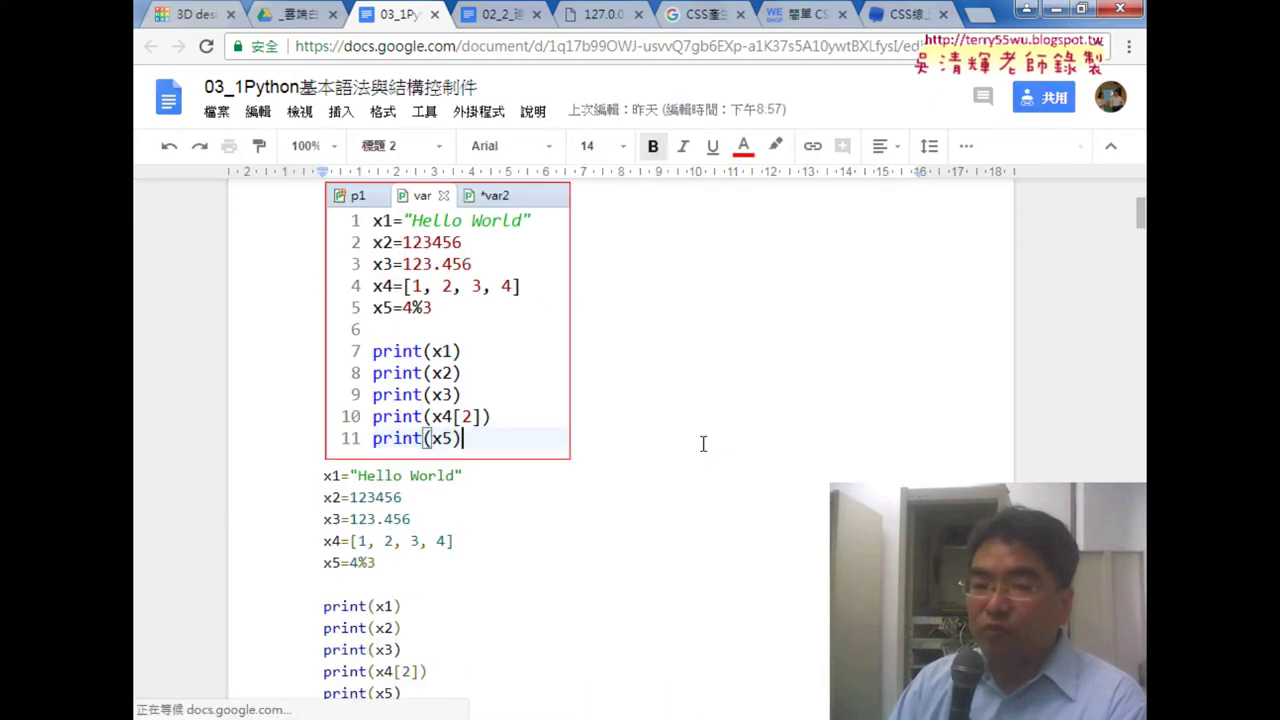
{"action": "scroll", "coordinate": [703, 444], "scroll_direction": "down", "scroll_amount": 1}
{"action": "scroll", "coordinate": [705, 452], "scroll_direction": "down", "scroll_amount": 5}
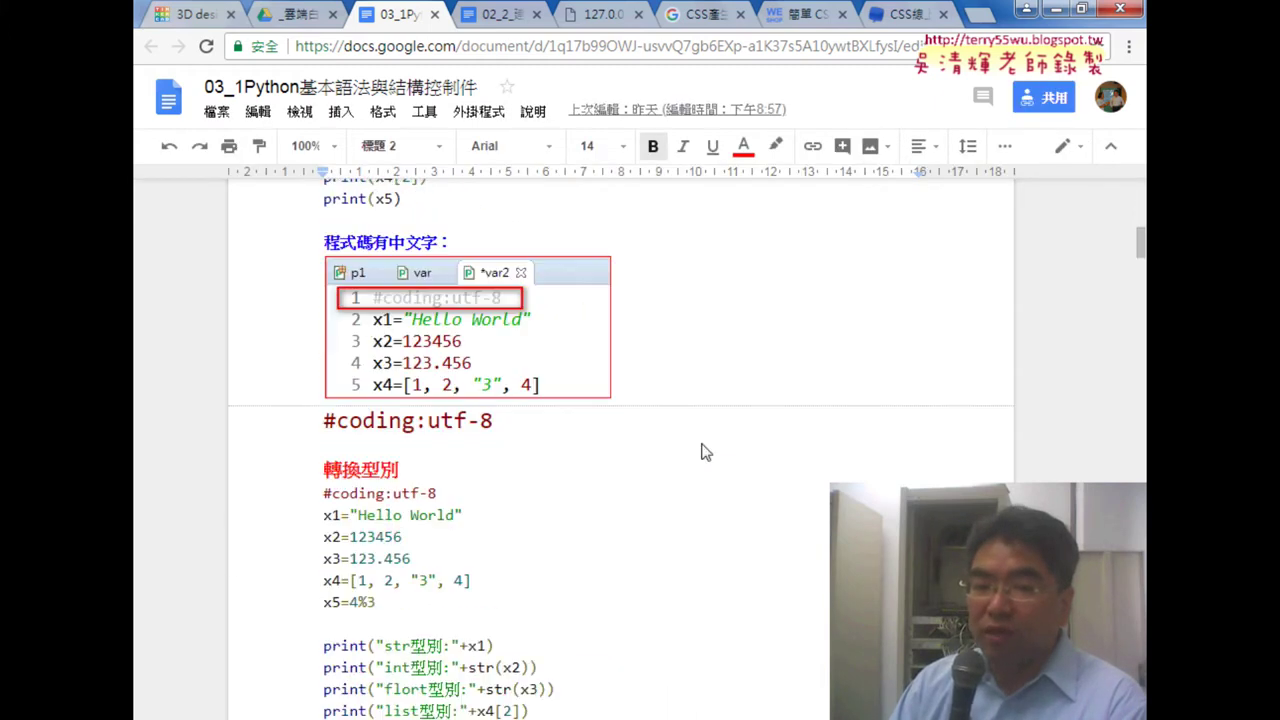
{"action": "scroll", "coordinate": [703, 444], "scroll_direction": "down", "scroll_amount": 2}
{"action": "scroll", "coordinate": [703, 444], "scroll_direction": "down", "scroll_amount": 3}
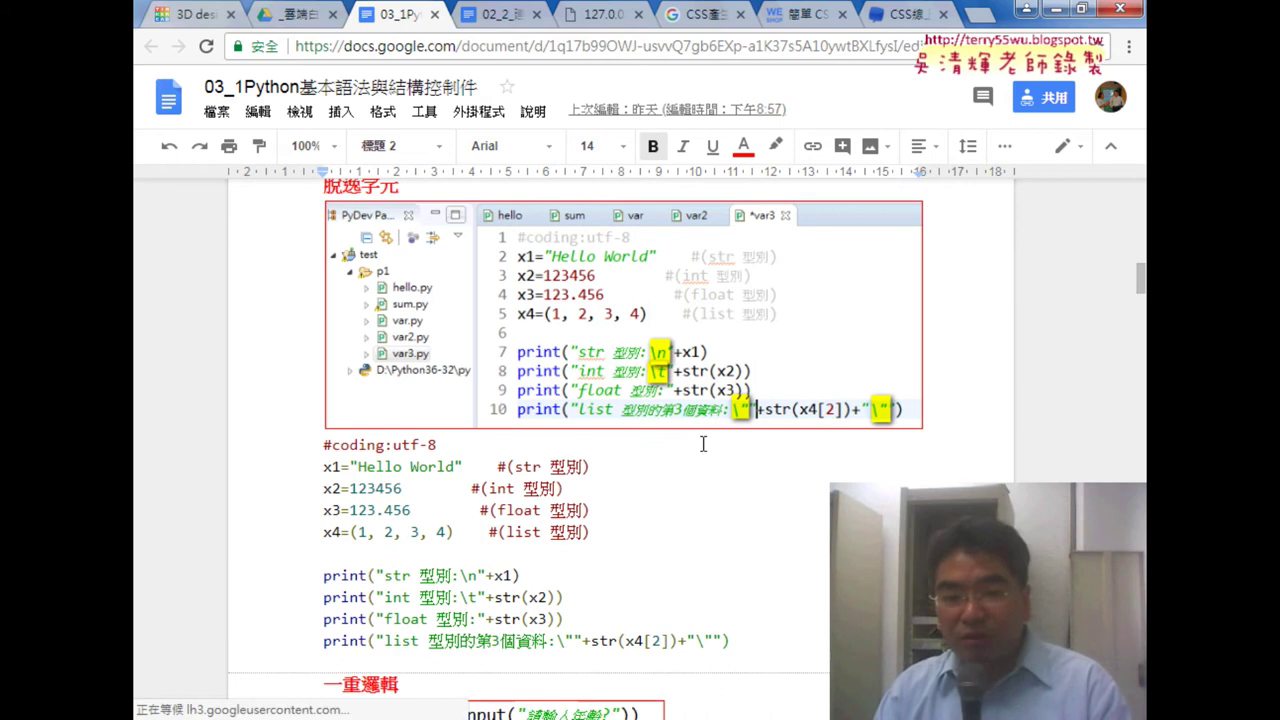
{"action": "scroll", "coordinate": [703, 444], "scroll_direction": "down", "scroll_amount": 2}
{"action": "scroll", "coordinate": [703, 444], "scroll_direction": "down", "scroll_amount": 3}
{"action": "scroll", "coordinate": [703, 444], "scroll_direction": "down", "scroll_amount": 2}
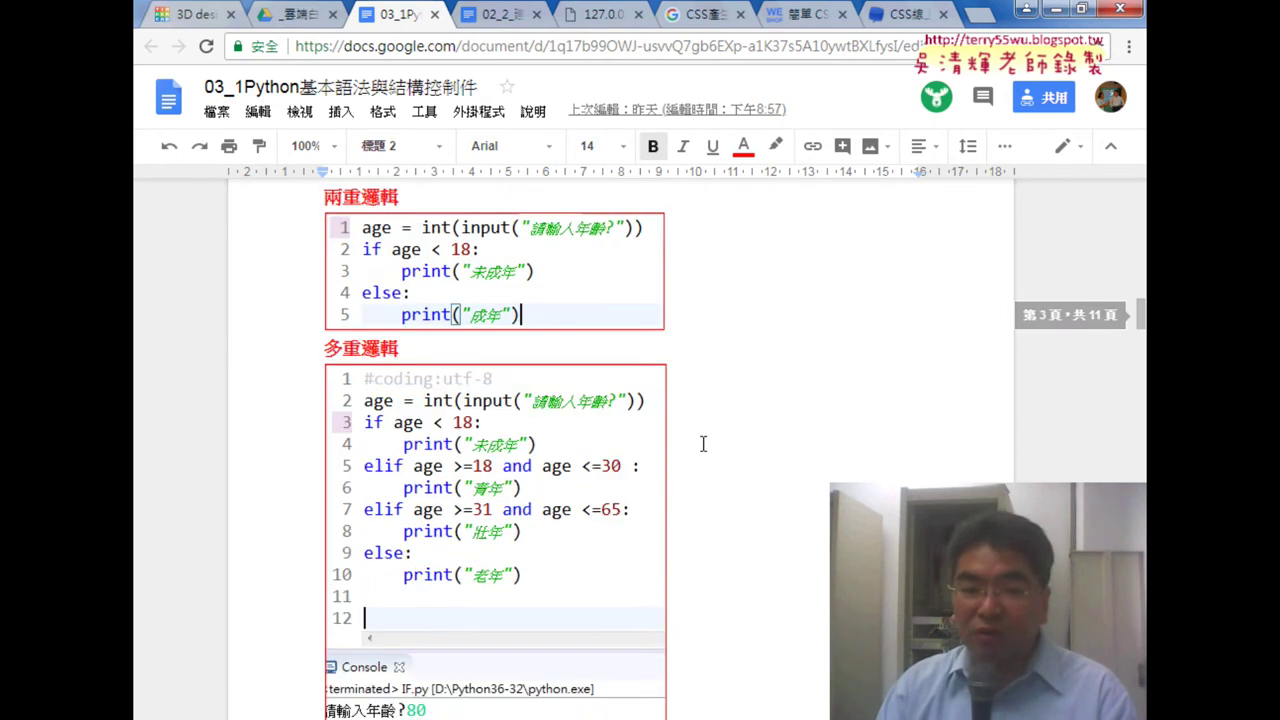
{"action": "scroll", "coordinate": [703, 444], "scroll_direction": "down", "scroll_amount": 2}
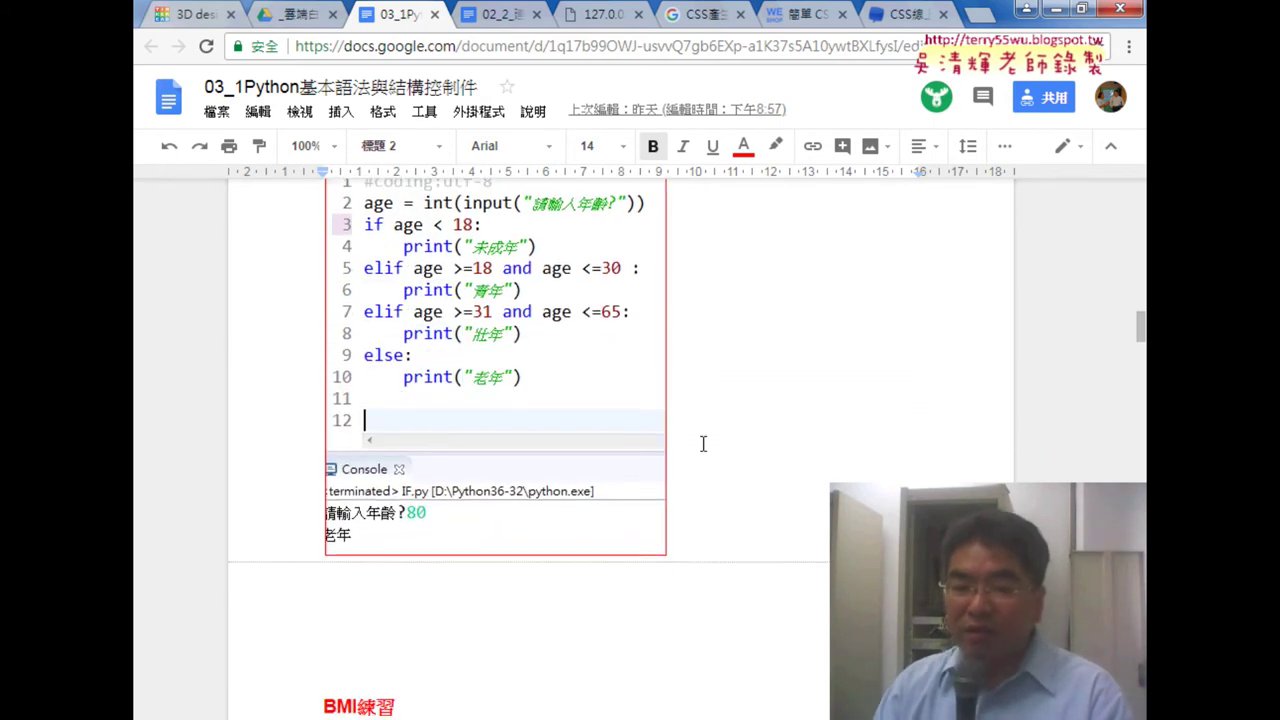
{"action": "scroll", "coordinate": [703, 444], "scroll_direction": "down", "scroll_amount": 4}
{"action": "scroll", "coordinate": [703, 444], "scroll_direction": "down", "scroll_amount": 1}
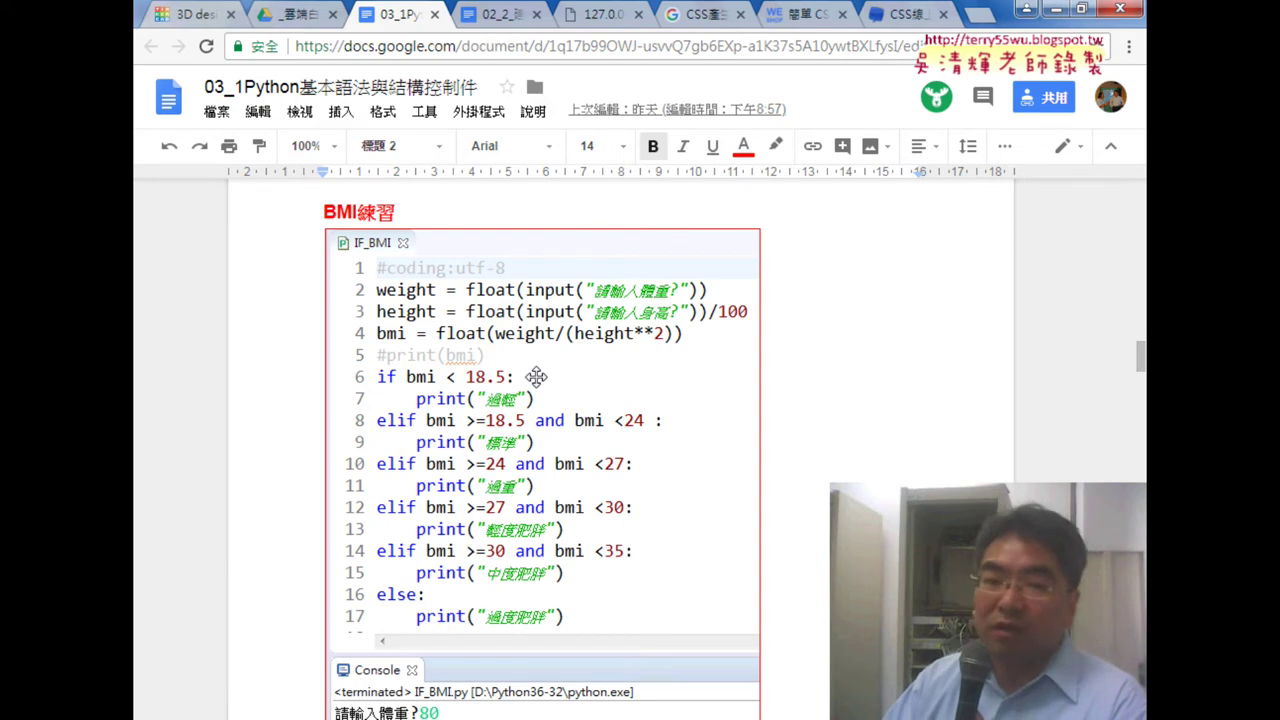
{"action": "scroll", "coordinate": [538, 399], "scroll_direction": "down", "scroll_amount": 1}
{"action": "scroll", "coordinate": [538, 399], "scroll_direction": "down", "scroll_amount": 1}
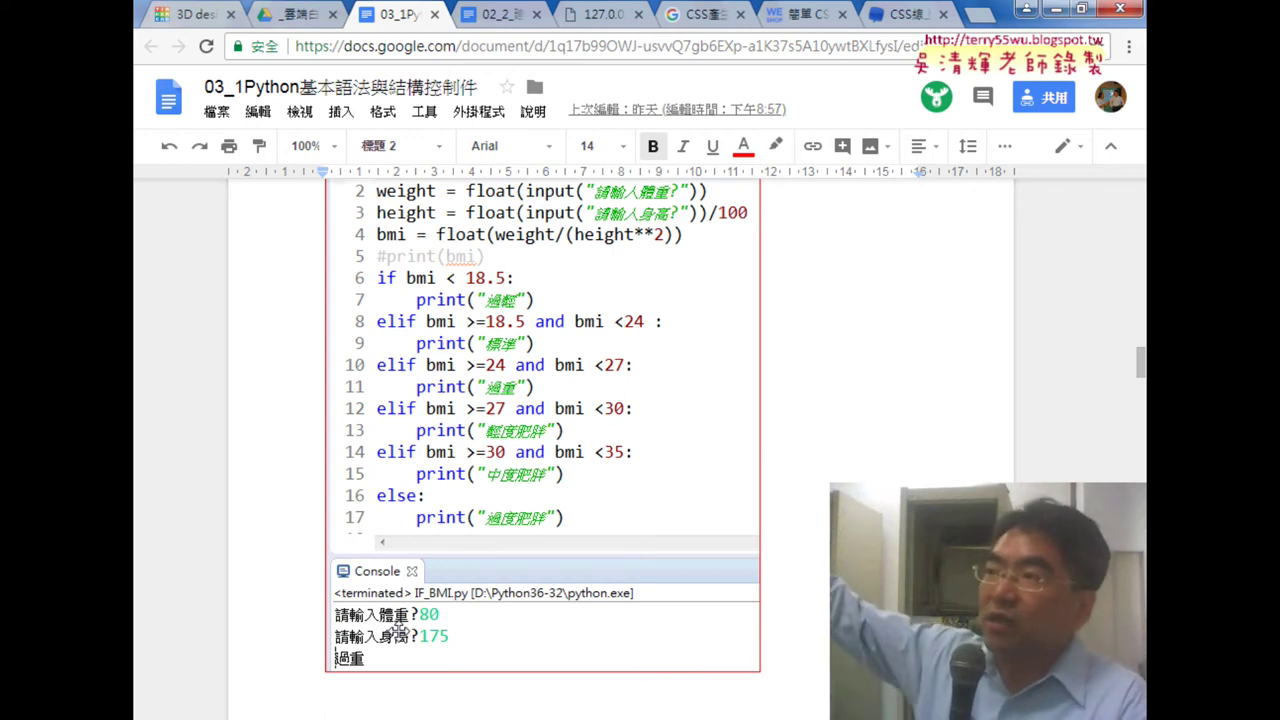
{"action": "scroll", "coordinate": [577, 503], "scroll_direction": "up", "scroll_amount": 2}
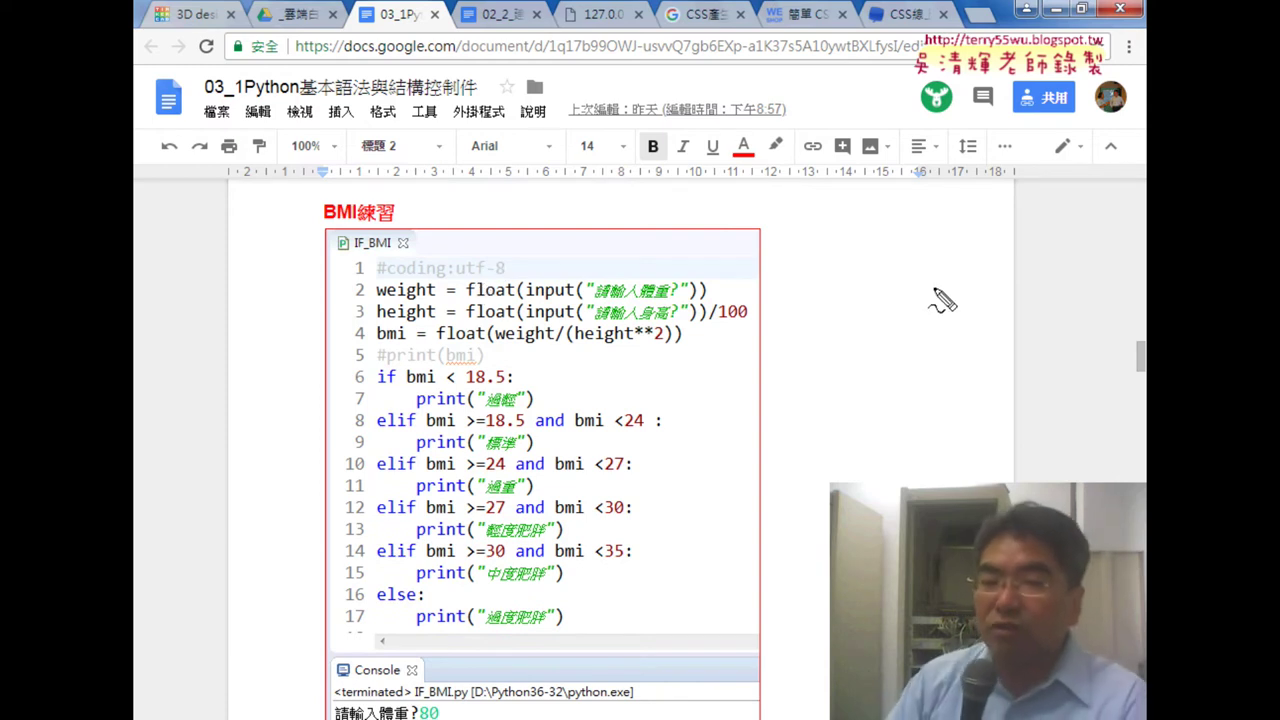
- Pen-annotate the weight input line: underline it, write int, and write 79.9 → 80
{"action": "left_click_drag", "start_coordinate": [538, 303], "coordinate": [672, 306]}
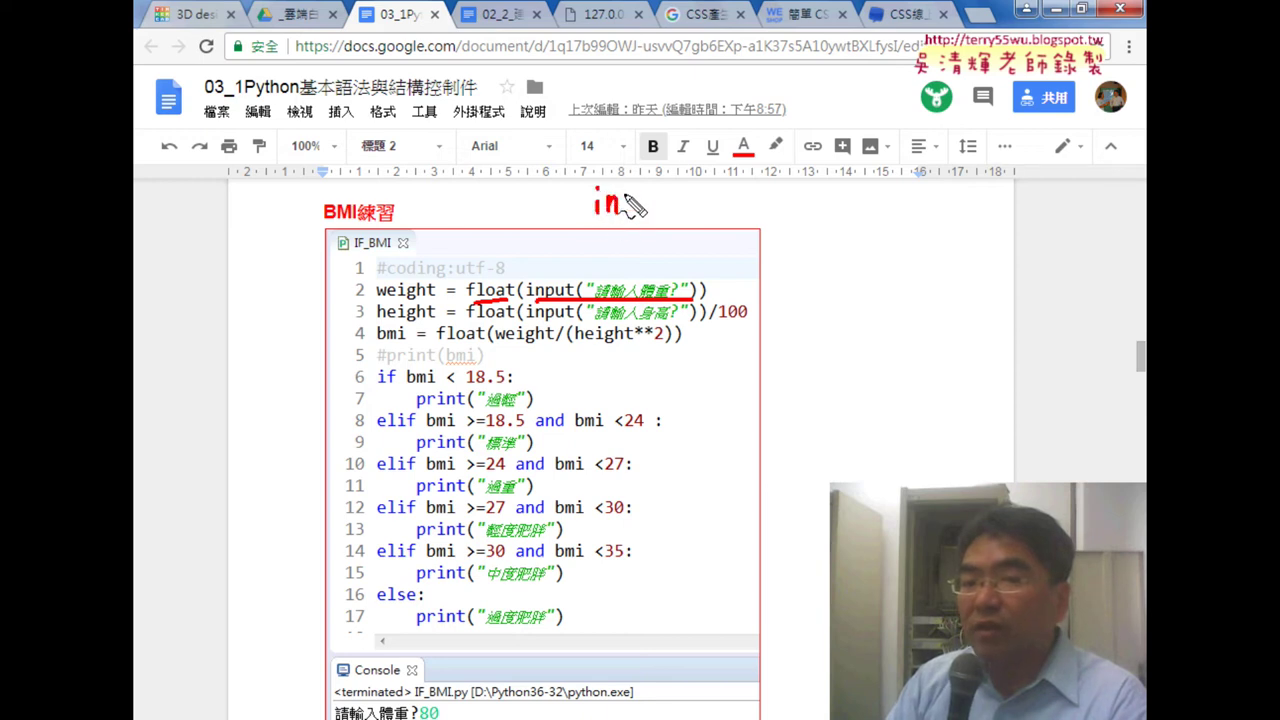
{"action": "mouse_move", "coordinate": [635, 181]}
{"action": "left_mouse_down"}
{"action": "mouse_move", "coordinate": [629, 210]}
{"action": "mouse_move", "coordinate": [642, 222]}
{"action": "left_mouse_up"}
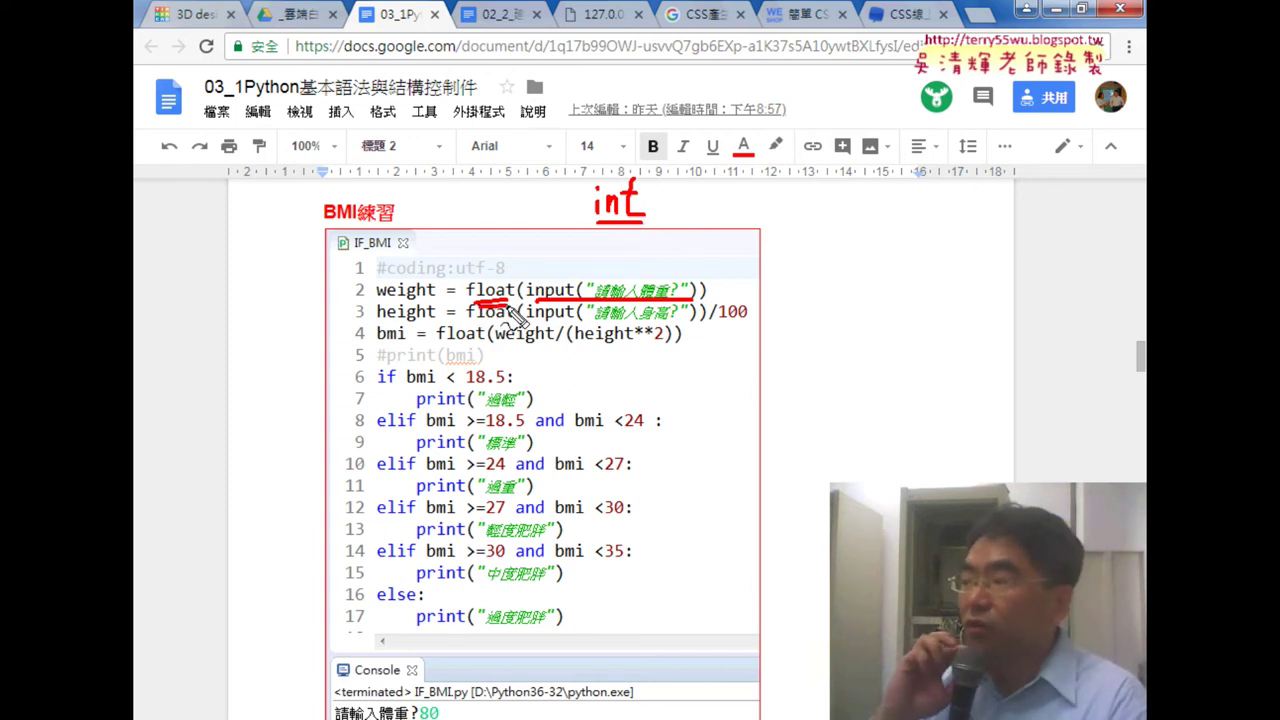
{"action": "left_click_drag", "start_coordinate": [598, 231], "coordinate": [640, 232]}
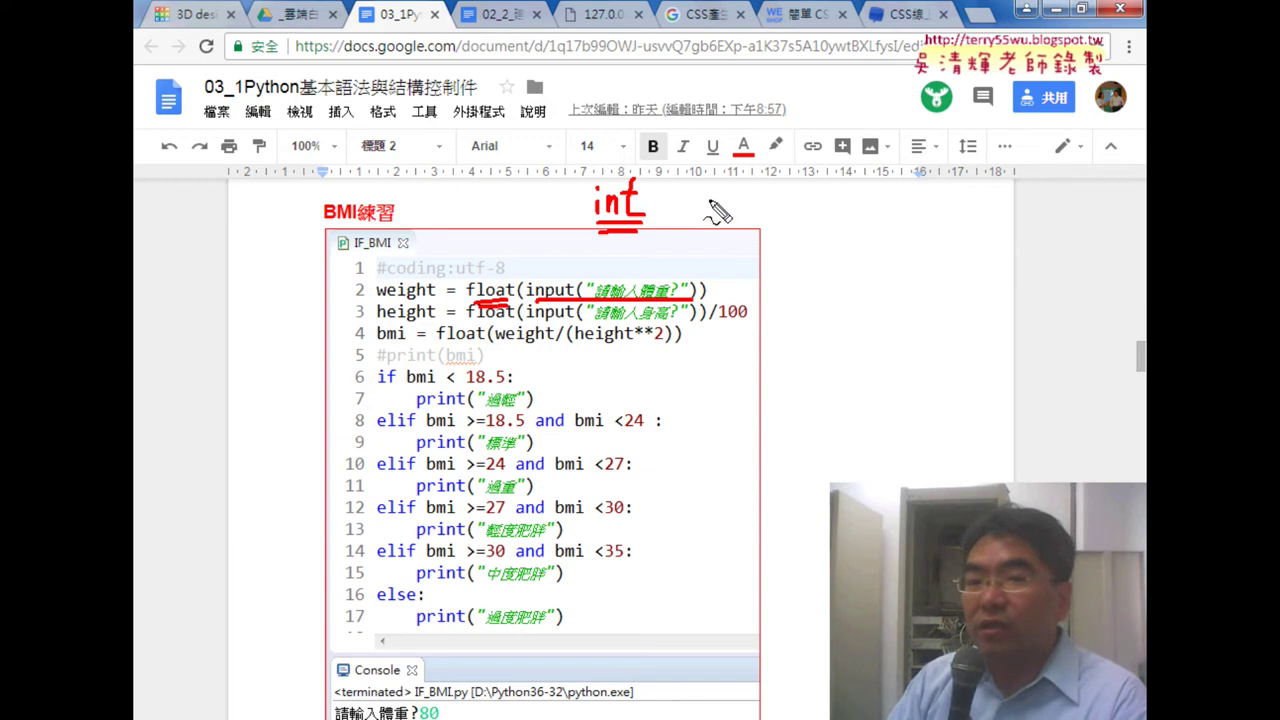
{"action": "mouse_move", "coordinate": [710, 201]}
{"action": "left_mouse_down"}
{"action": "mouse_move", "coordinate": [725, 240]}
{"action": "mouse_move", "coordinate": [795, 243]}
{"action": "left_mouse_up"}
{"action": "left_click_drag", "start_coordinate": [856, 208], "coordinate": [866, 220]}
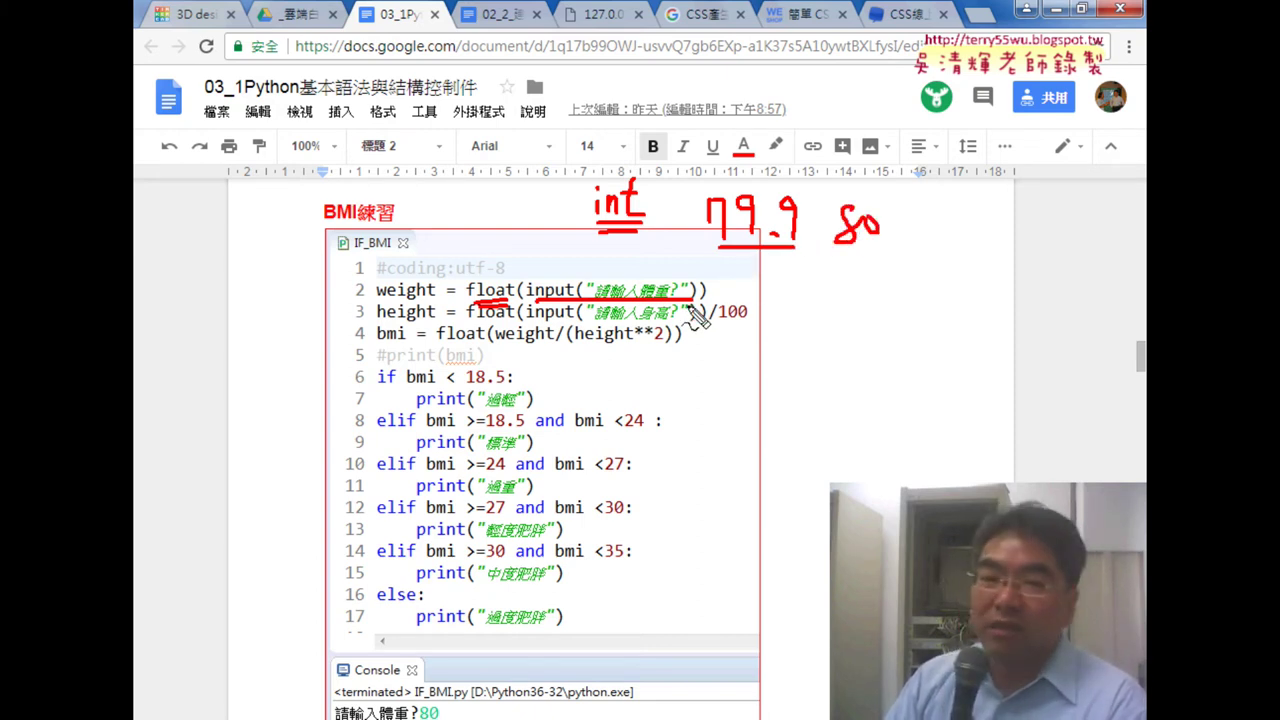
- Underline the height input, handwrite a height value beside it, then wipe all pen marks
{"action": "left_click_drag", "start_coordinate": [621, 324], "coordinate": [678, 324]}
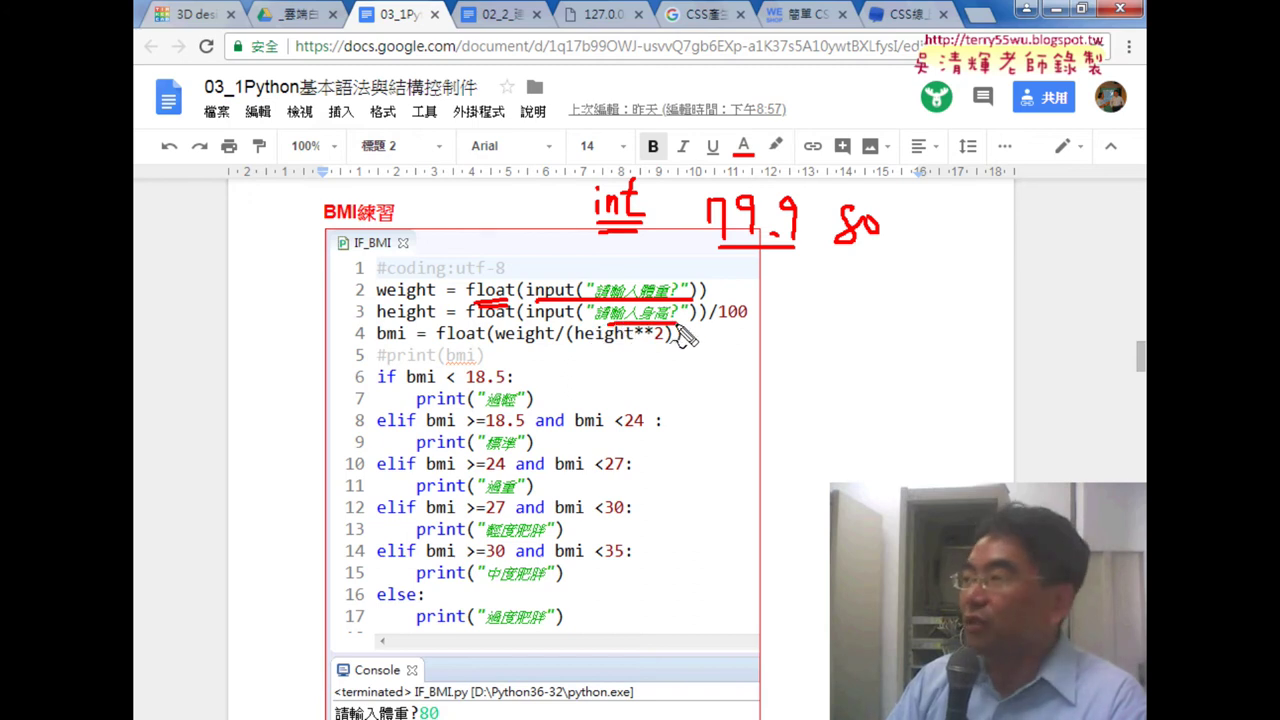
{"action": "left_click_drag", "start_coordinate": [799, 290], "coordinate": [798, 320]}
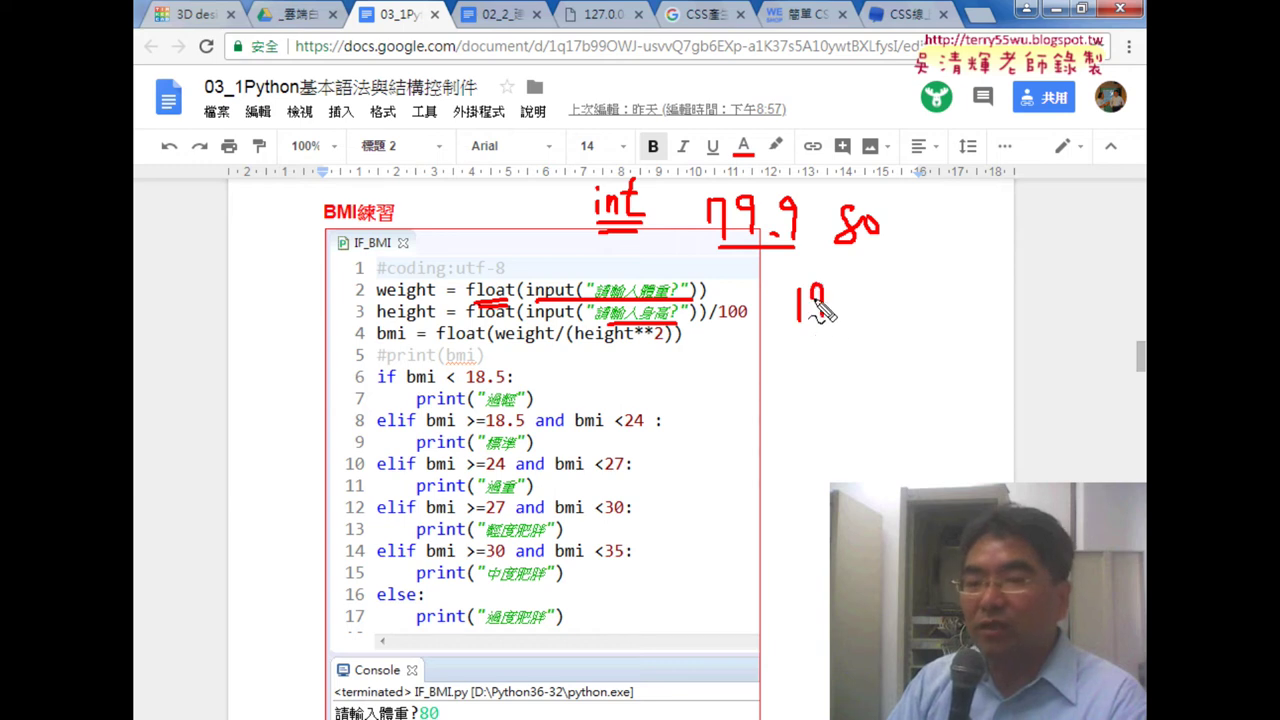
{"action": "left_click_drag", "start_coordinate": [864, 290], "coordinate": [860, 292]}
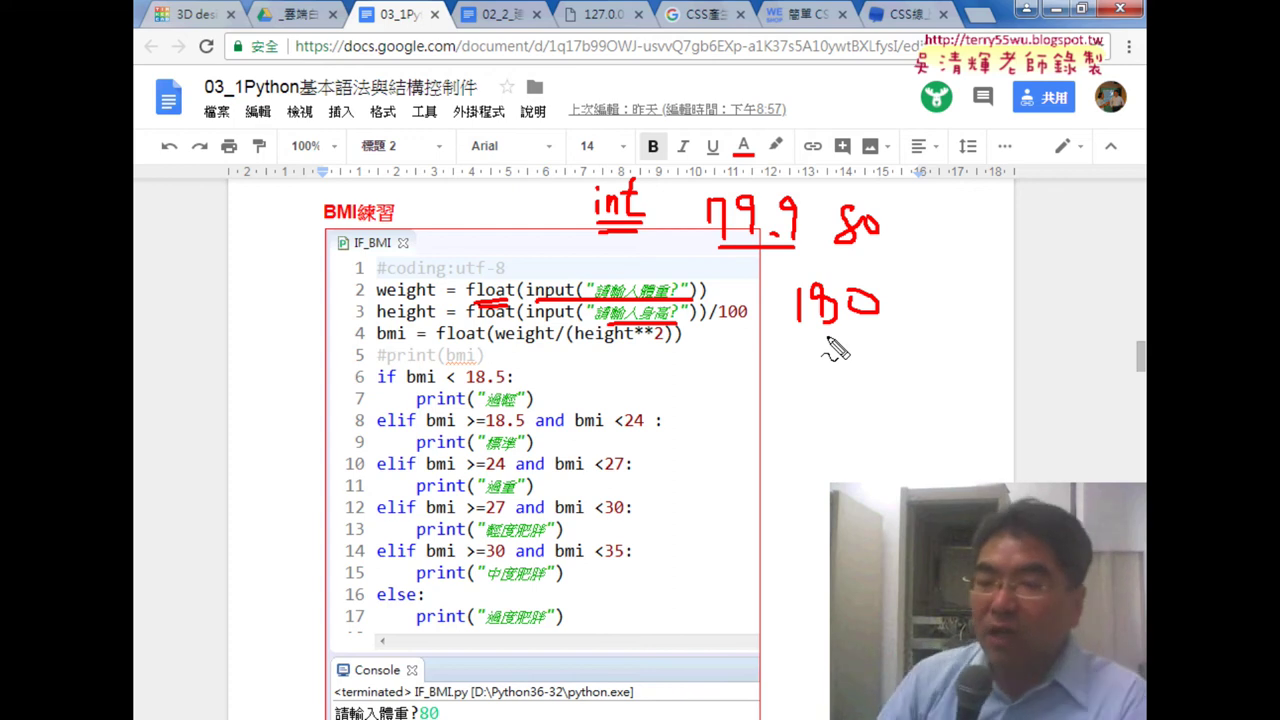
{"action": "mouse_move", "coordinate": [891, 309]}
{"action": "left_mouse_down"}
{"action": "mouse_move", "coordinate": [928, 320]}
{"action": "mouse_move", "coordinate": [942, 296]}
{"action": "mouse_move", "coordinate": [905, 326]}
{"action": "mouse_move", "coordinate": [937, 331]}
{"action": "left_mouse_up"}
{"action": "left_click_drag", "start_coordinate": [802, 212], "coordinate": [779, 252]}
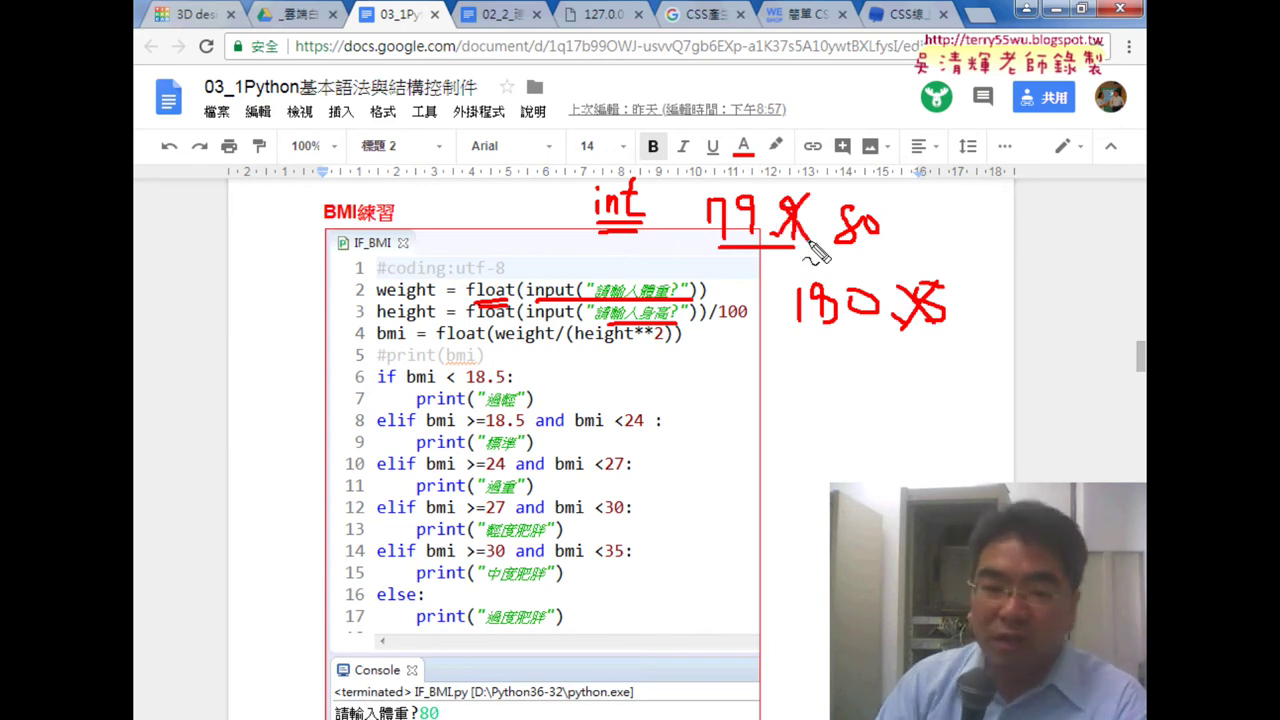
{"action": "key", "text": "Escape"}
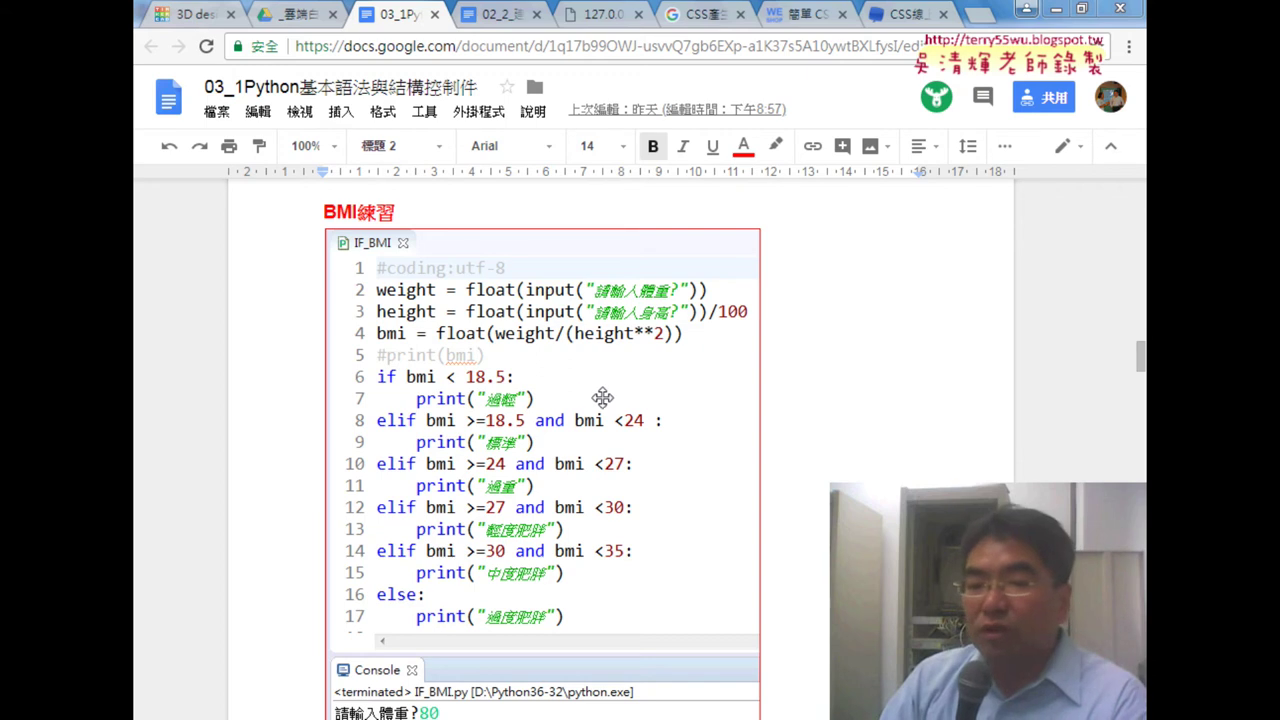
- Review the BMI console output (80, 175, 過重), then bring Eclipse's If_age.py forward
{"action": "scroll", "coordinate": [806, 414], "scroll_direction": "down", "scroll_amount": 2}
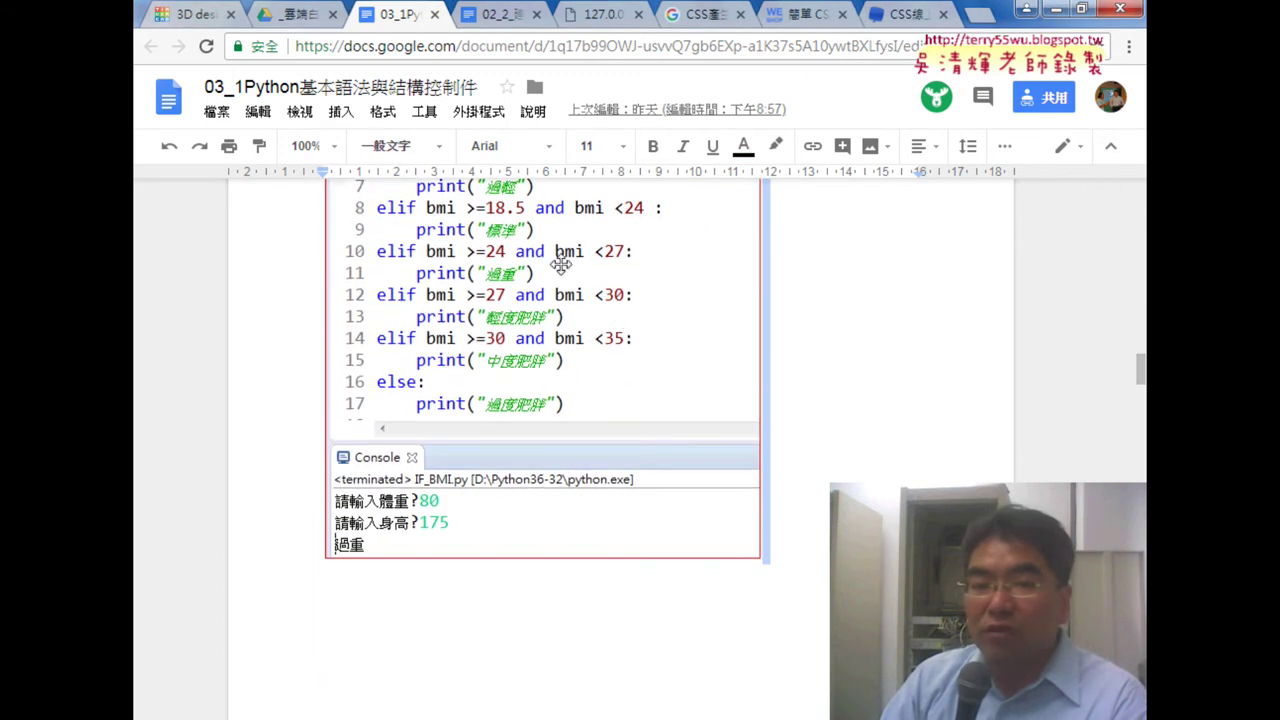
{"action": "scroll", "coordinate": [545, 266], "scroll_direction": "up", "scroll_amount": 1}
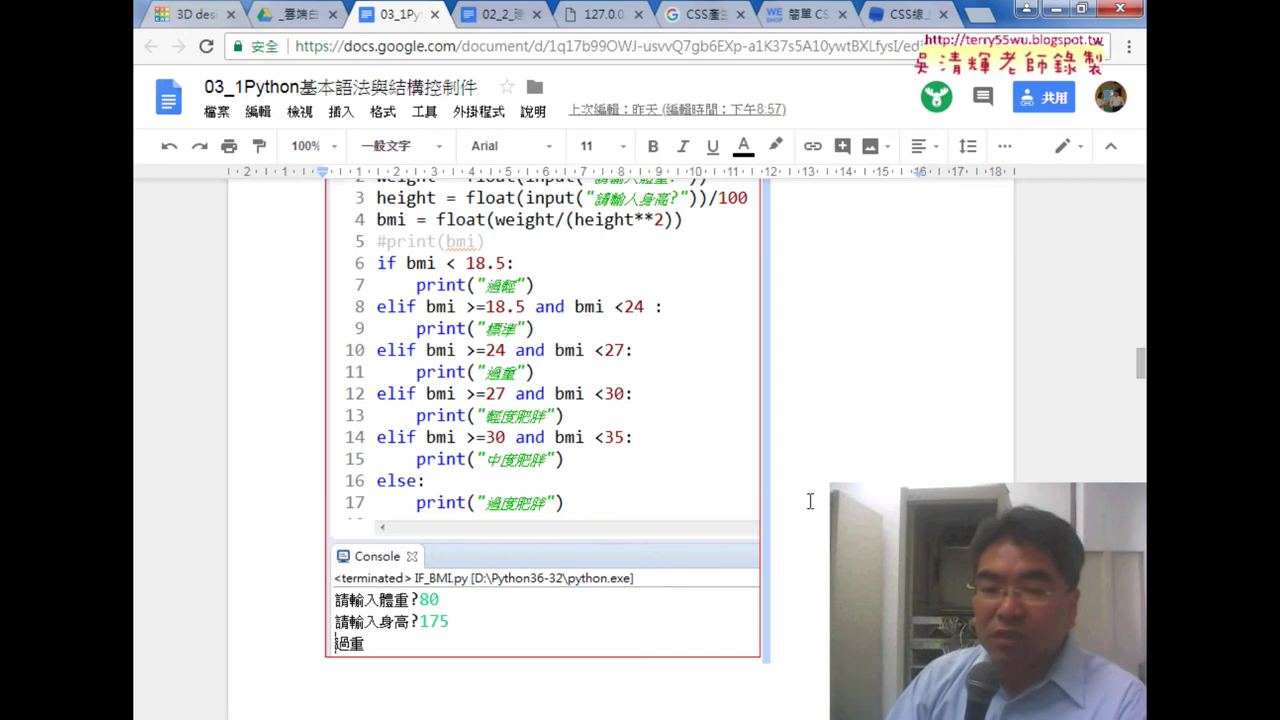
{"action": "scroll", "coordinate": [810, 501], "scroll_direction": "down", "scroll_amount": 2}
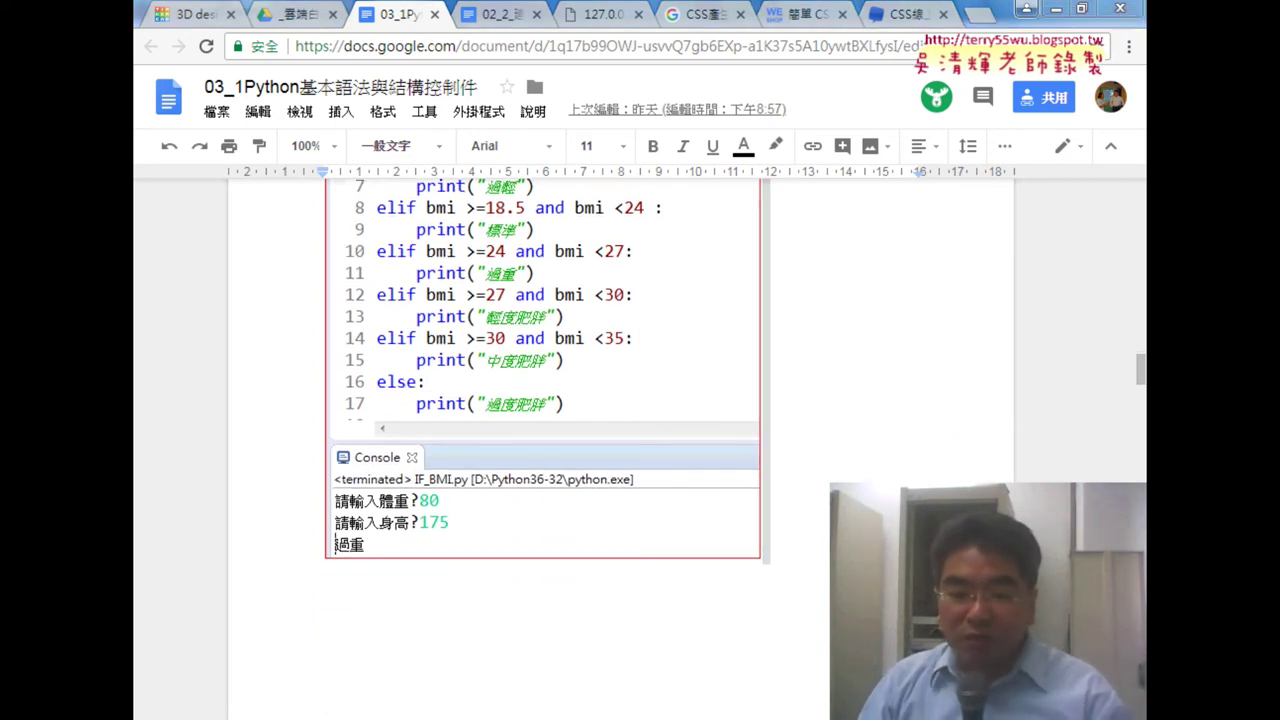
{"action": "key", "text": "alt+Tab"}
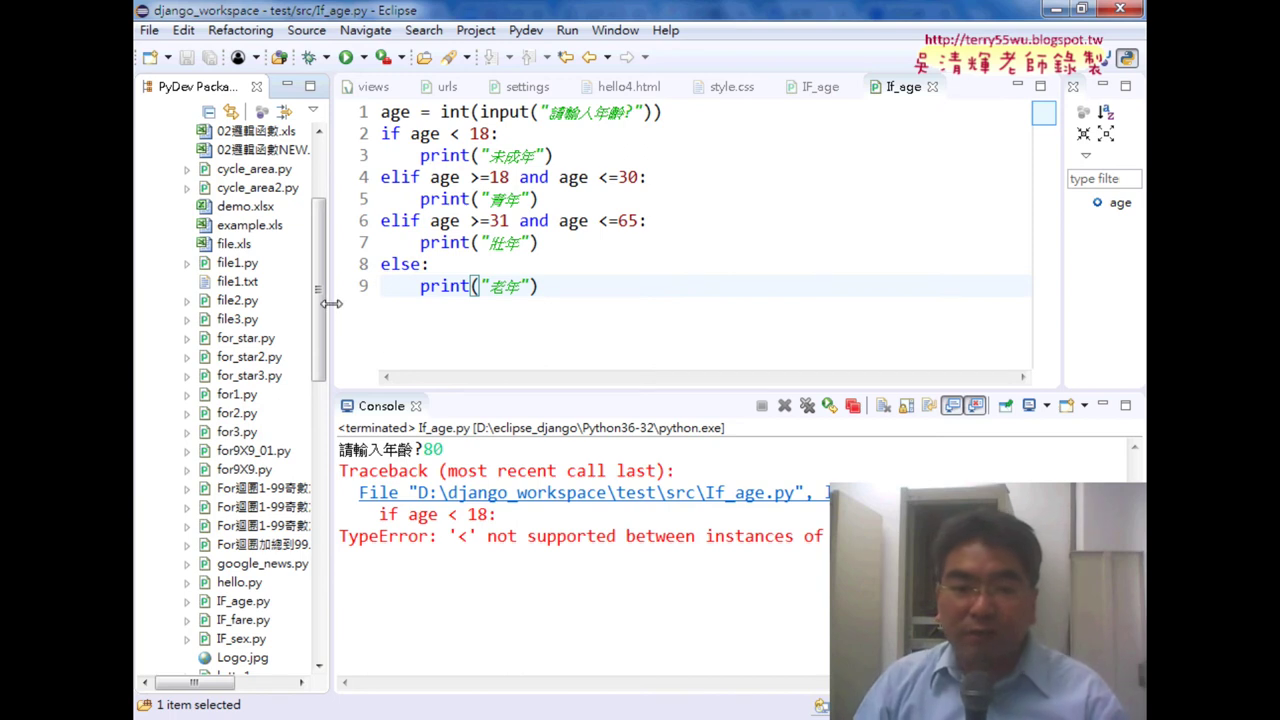
- Start a new PyDev Module from the src folder's menu and cancel without creating it
{"action": "mouse_move", "coordinate": [321, 303]}
{"action": "left_mouse_down"}
{"action": "mouse_move", "coordinate": [323, 320]}
{"action": "mouse_move", "coordinate": [323, 283]}
{"action": "left_mouse_up"}
{"action": "right_click", "coordinate": [204, 172]}
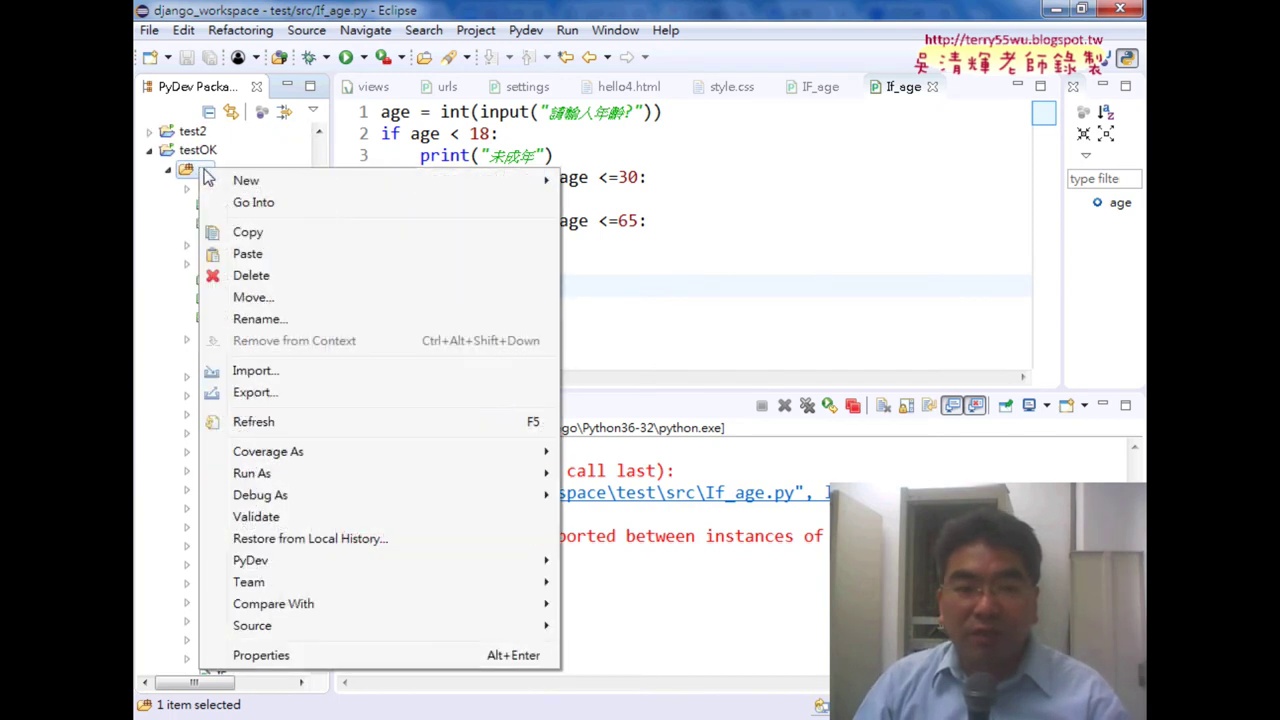
{"action": "mouse_move", "coordinate": [251, 178]}
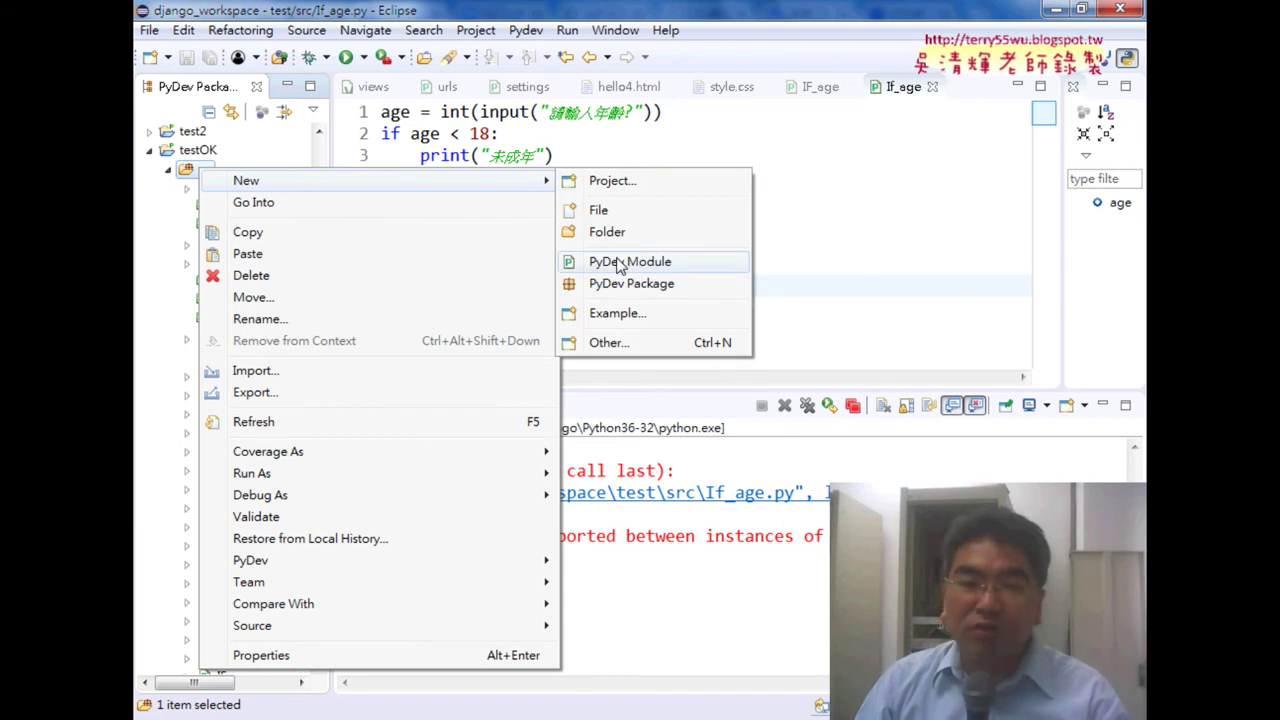
{"action": "left_click", "coordinate": [760, 248]}
- Scroll through the Package Explorer, then return to the Google Docs 車資 fare exercise
{"action": "left_click_drag", "start_coordinate": [323, 323], "coordinate": [328, 408]}
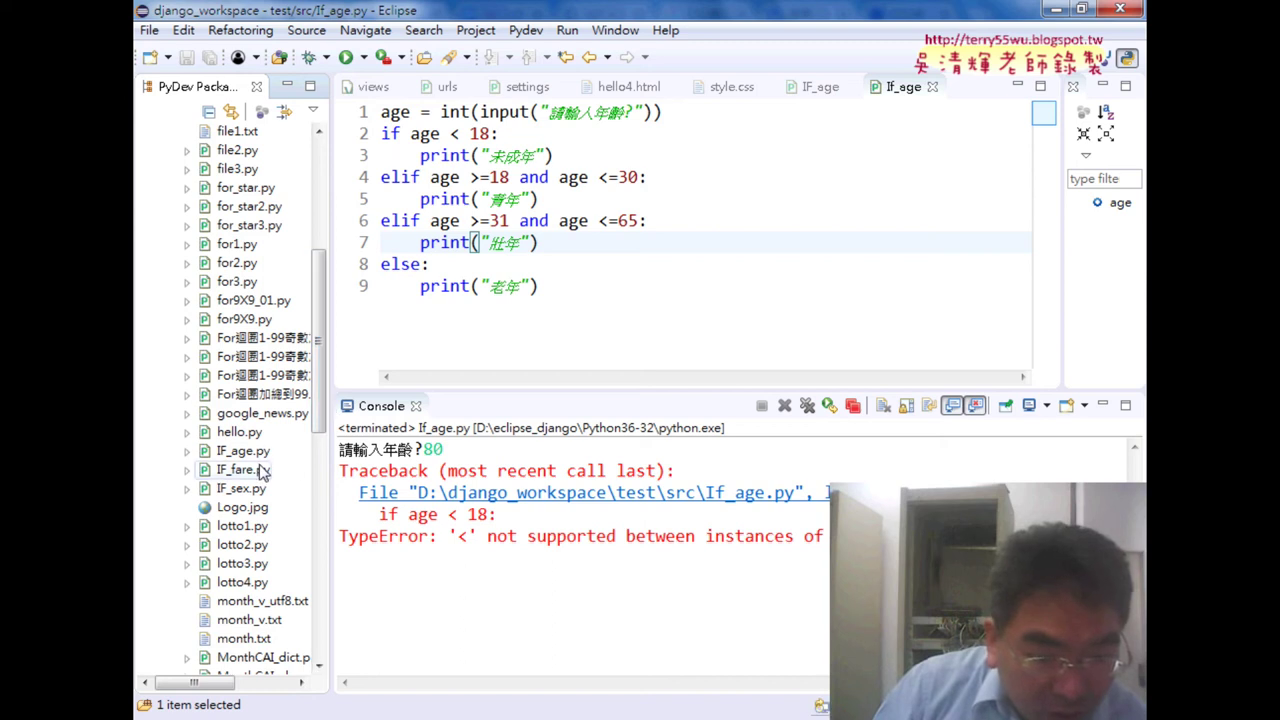
{"action": "left_click_drag", "start_coordinate": [316, 425], "coordinate": [322, 595]}
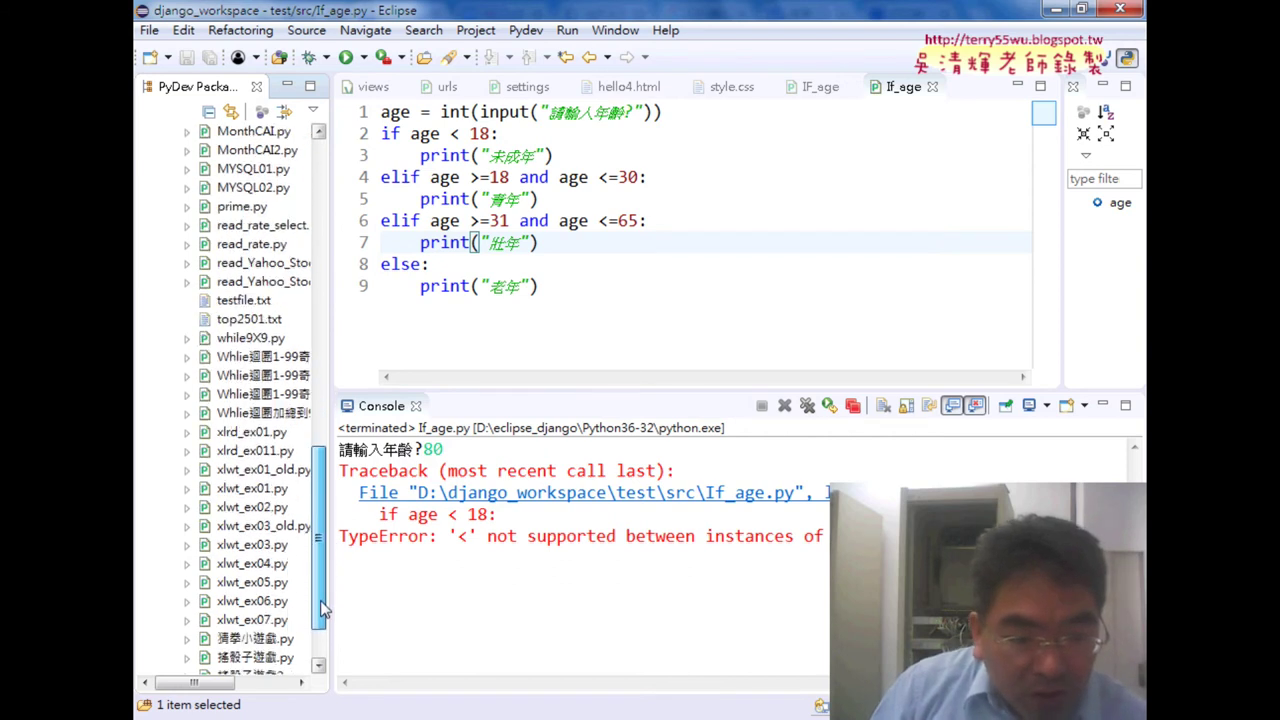
{"action": "left_click_drag", "start_coordinate": [322, 595], "coordinate": [316, 400]}
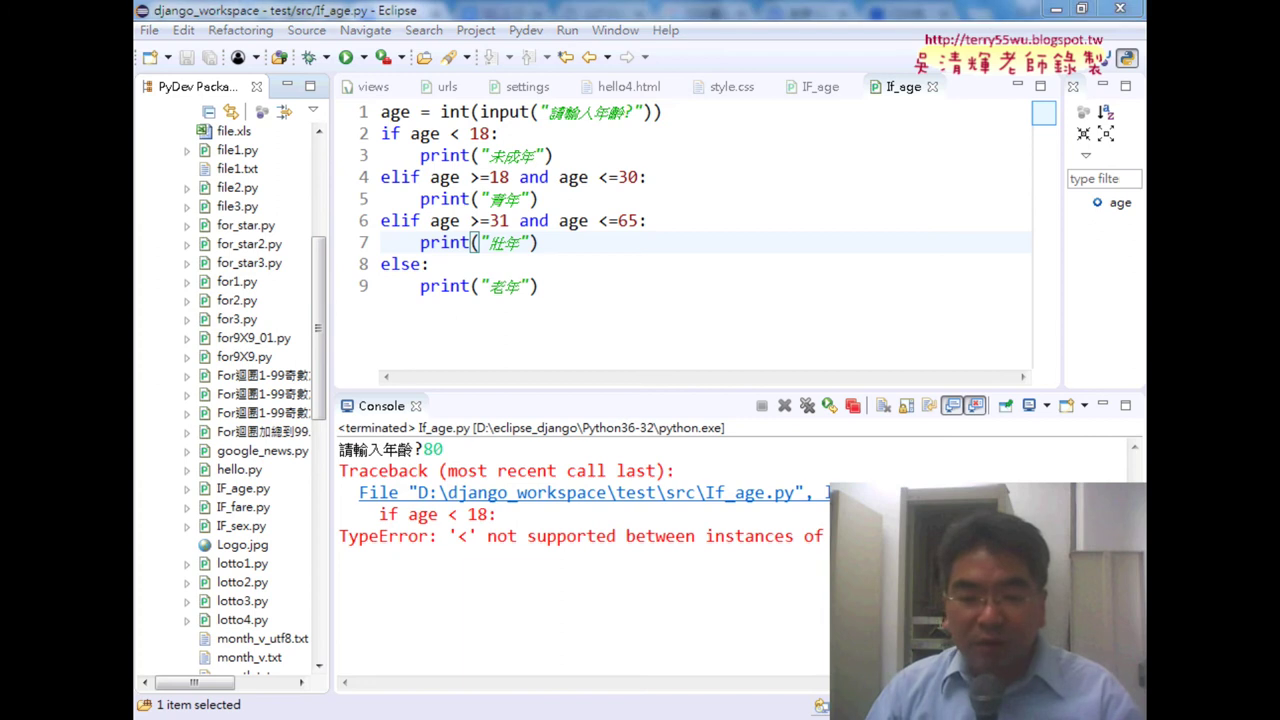
{"action": "scroll", "coordinate": [621, 471], "scroll_direction": "down", "scroll_amount": 3}
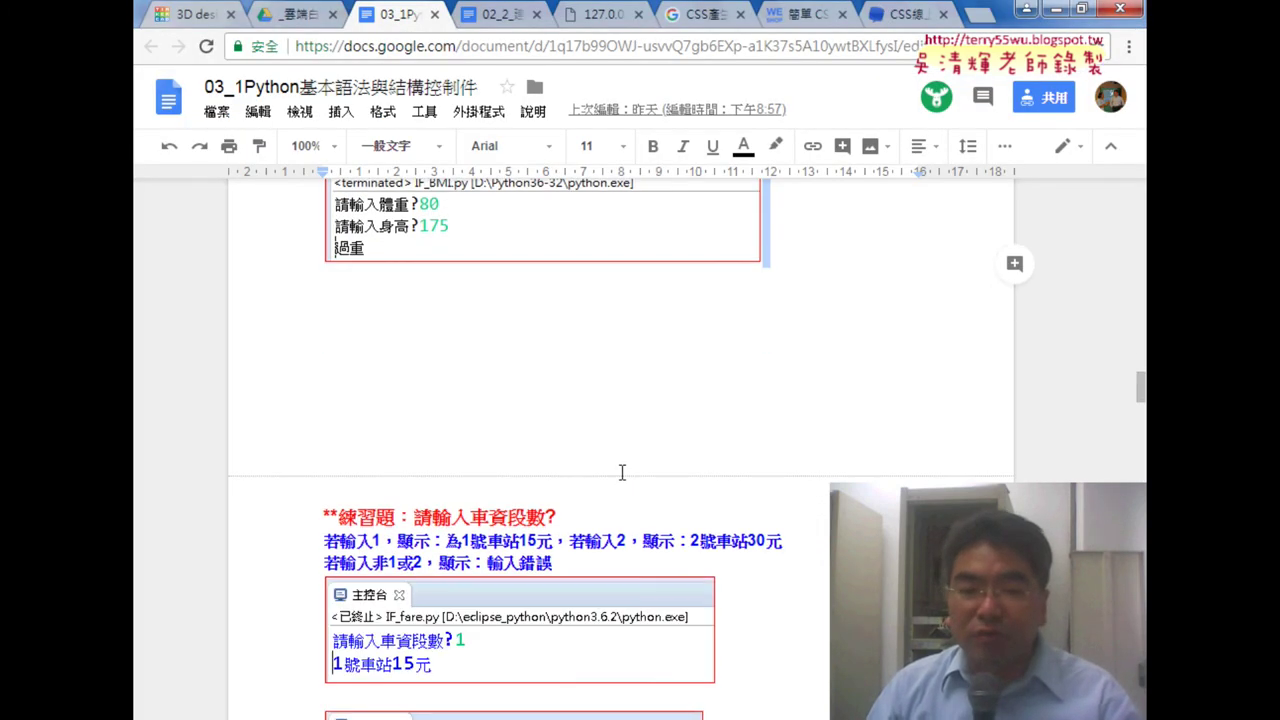
- Read the fare, gender, score and cycle_area examples to the end, then close the lecture tab
{"action": "scroll", "coordinate": [621, 471], "scroll_direction": "down", "scroll_amount": 2}
{"action": "scroll", "coordinate": [651, 460], "scroll_direction": "down", "scroll_amount": 2}
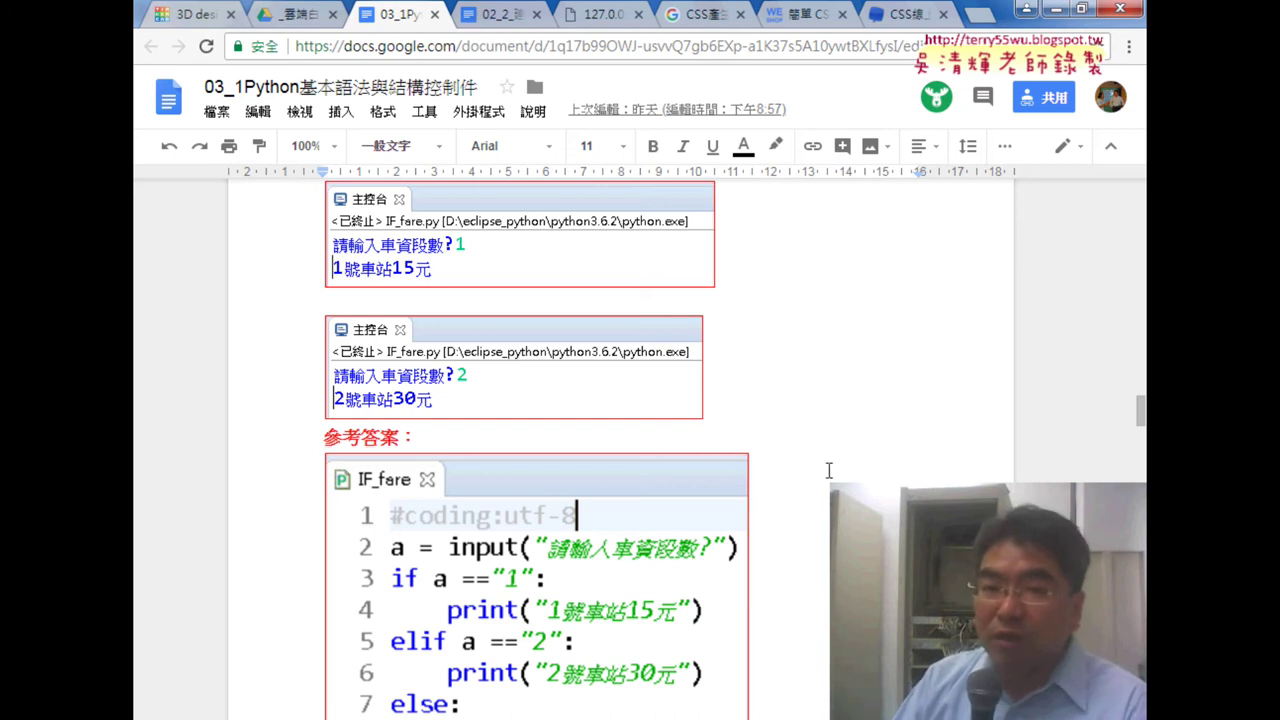
{"action": "scroll", "coordinate": [829, 470], "scroll_direction": "down", "scroll_amount": 3}
{"action": "scroll", "coordinate": [829, 470], "scroll_direction": "down", "scroll_amount": 2}
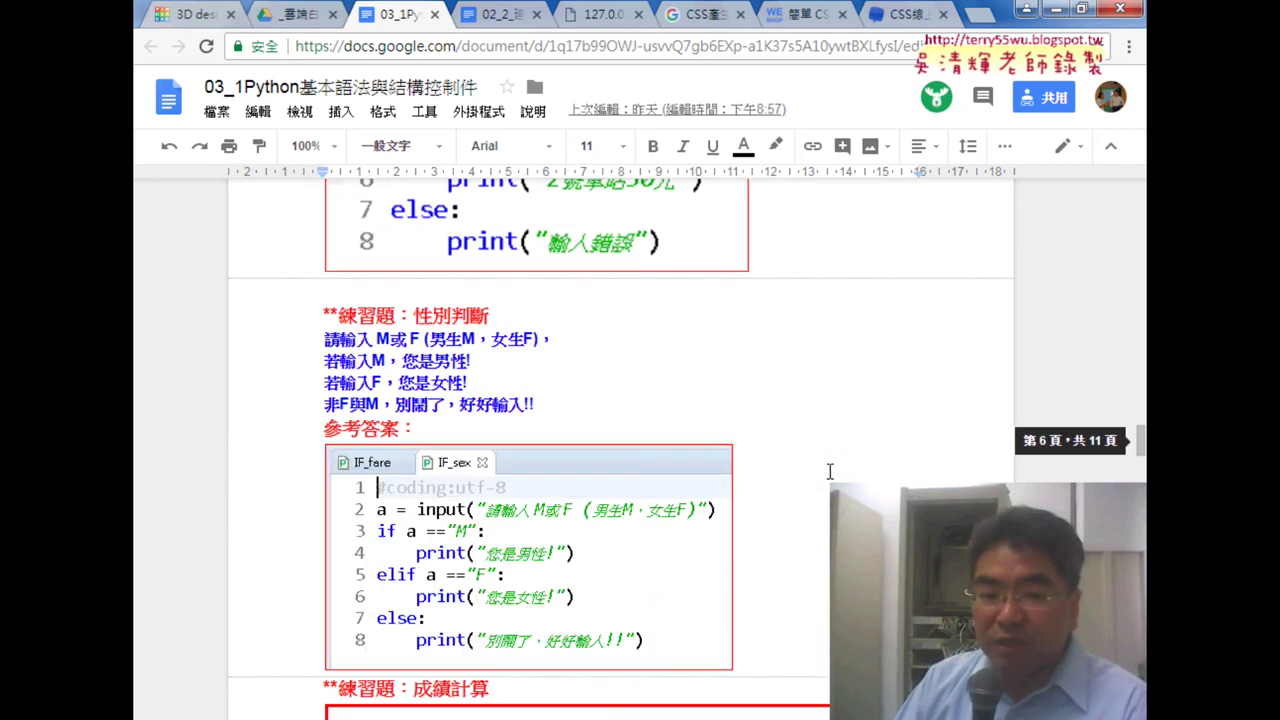
{"action": "scroll", "coordinate": [829, 471], "scroll_direction": "down", "scroll_amount": 3}
{"action": "scroll", "coordinate": [829, 471], "scroll_direction": "down", "scroll_amount": 3}
{"action": "scroll", "coordinate": [829, 471], "scroll_direction": "down", "scroll_amount": 3}
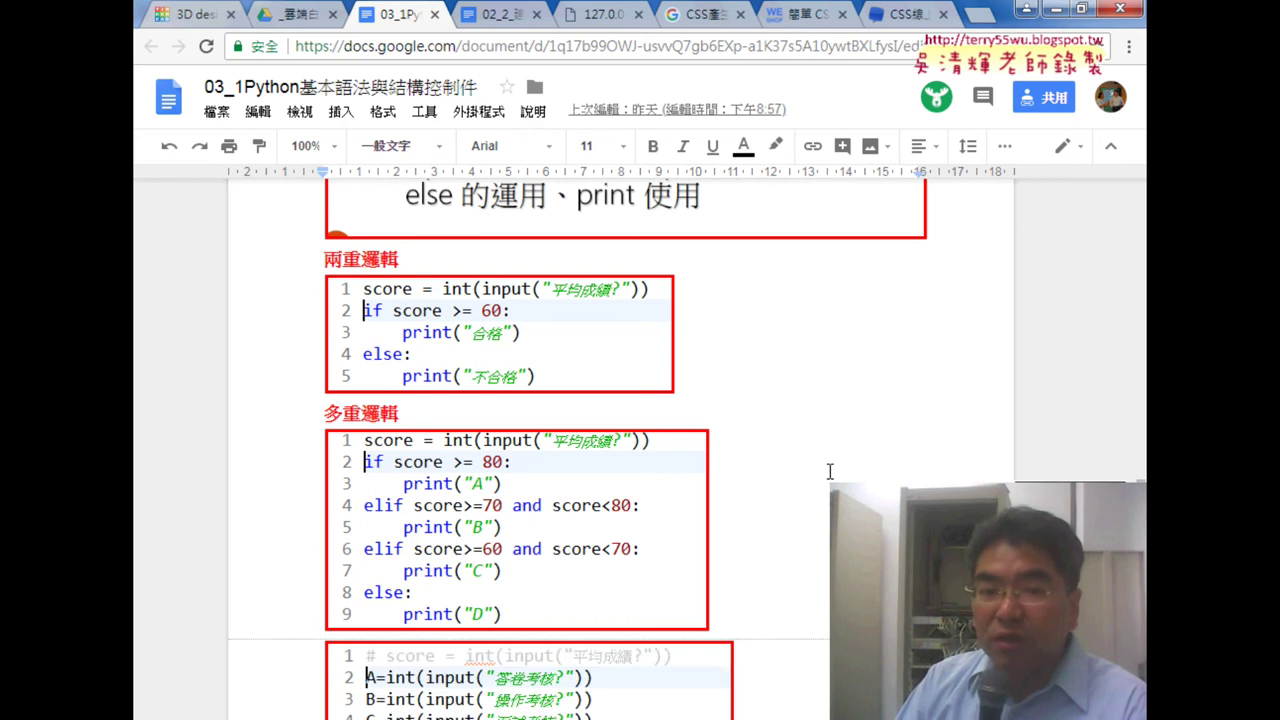
{"action": "scroll", "coordinate": [829, 471], "scroll_direction": "down", "scroll_amount": 4}
{"action": "scroll", "coordinate": [829, 471], "scroll_direction": "down", "scroll_amount": 2}
{"action": "scroll", "coordinate": [829, 471], "scroll_direction": "down", "scroll_amount": 4}
{"action": "scroll", "coordinate": [829, 471], "scroll_direction": "down", "scroll_amount": 1}
{"action": "scroll", "coordinate": [828, 470], "scroll_direction": "down", "scroll_amount": 3}
{"action": "scroll", "coordinate": [828, 470], "scroll_direction": "up", "scroll_amount": 1}
{"action": "scroll", "coordinate": [986, 460], "scroll_direction": "down", "scroll_amount": 1}
{"action": "scroll", "coordinate": [986, 460], "scroll_direction": "down", "scroll_amount": 5}
{"action": "scroll", "coordinate": [986, 460], "scroll_direction": "down", "scroll_amount": 4}
{"action": "scroll", "coordinate": [986, 460], "scroll_direction": "down", "scroll_amount": 2}
{"action": "scroll", "coordinate": [986, 460], "scroll_direction": "down", "scroll_amount": 5}
{"action": "scroll", "coordinate": [986, 460], "scroll_direction": "down", "scroll_amount": 3}
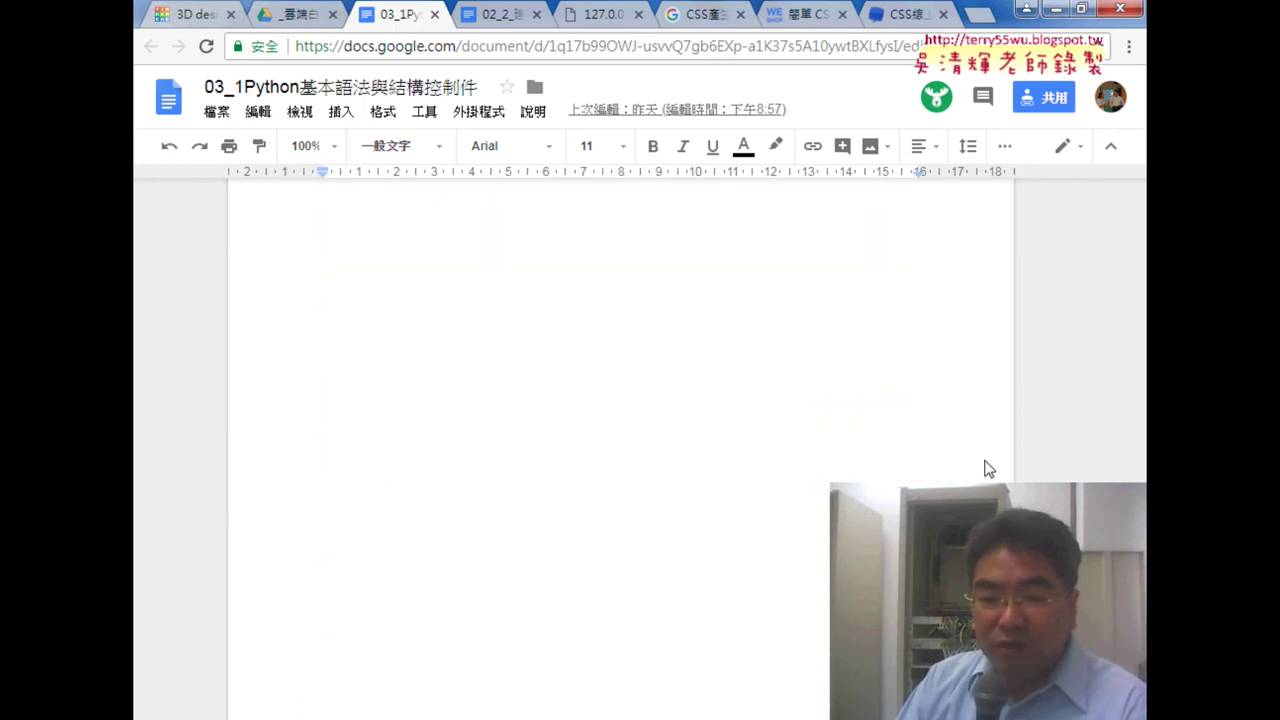
{"action": "left_click", "coordinate": [435, 15]}
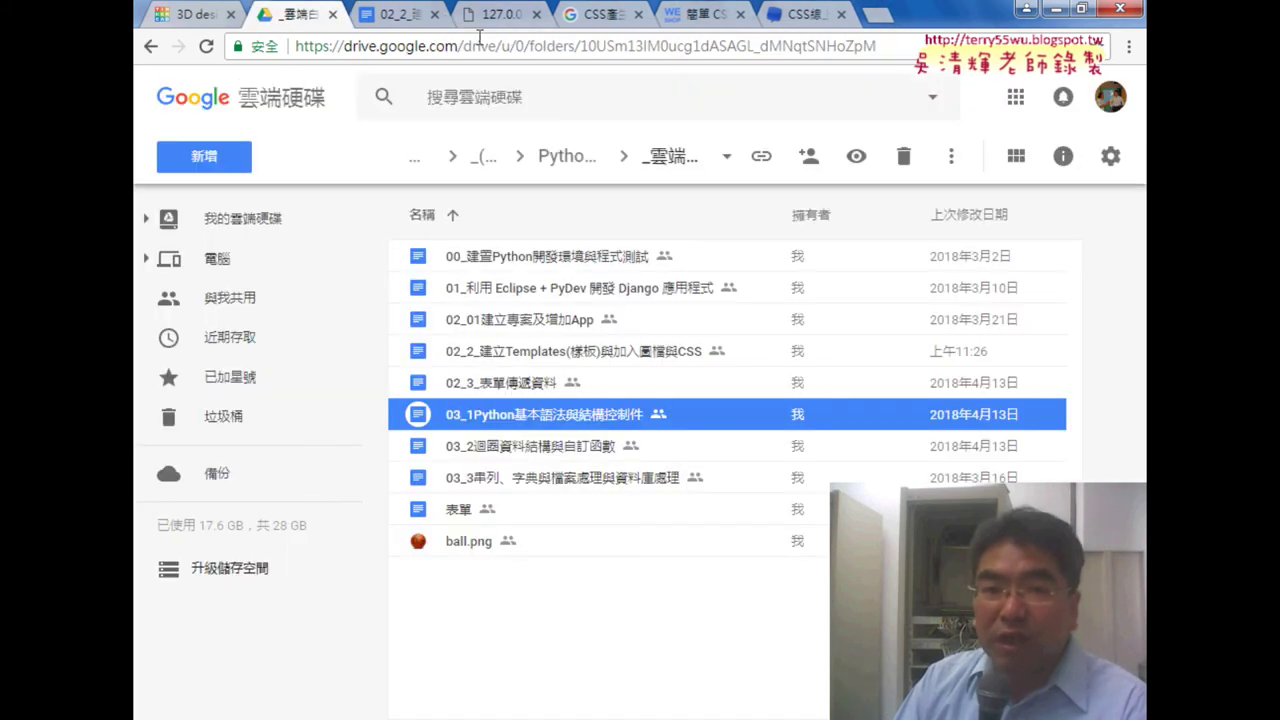
- Open the 02_3_表單傳遞資料 document from the _雲端白板 folder
{"action": "double_click", "coordinate": [548, 388]}
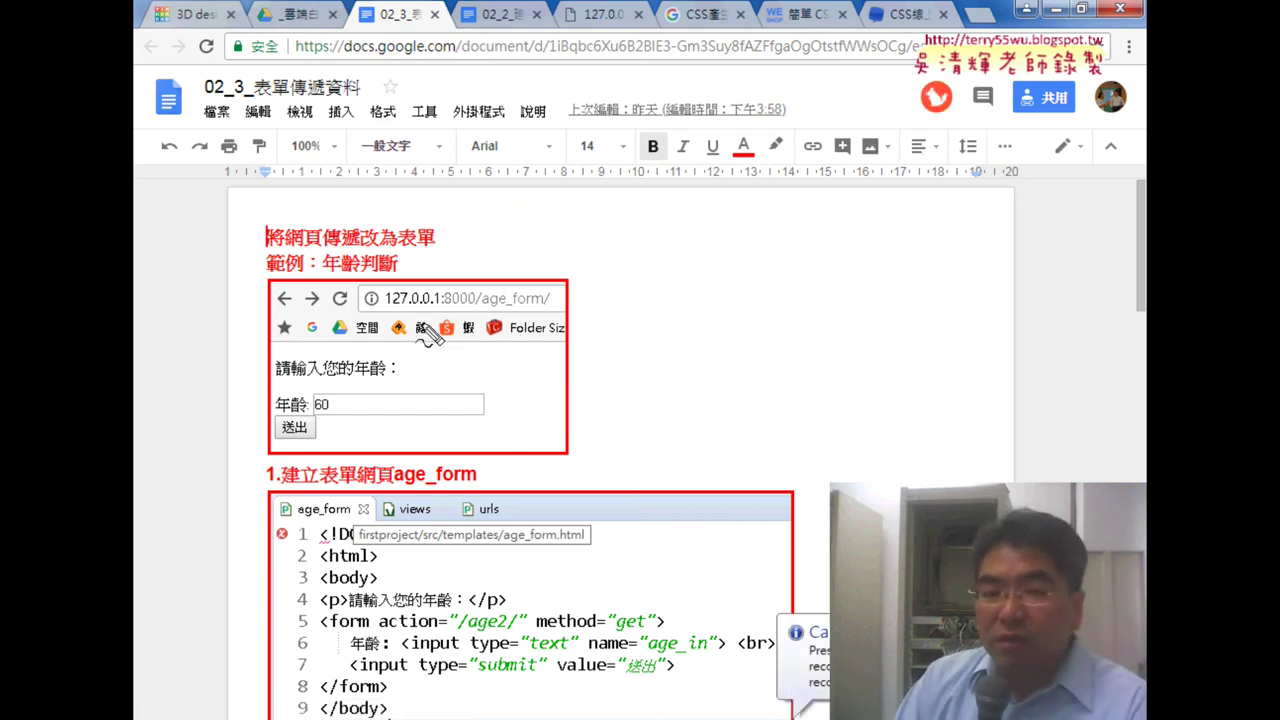
{"action": "left_click_drag", "start_coordinate": [378, 310], "coordinate": [420, 310]}
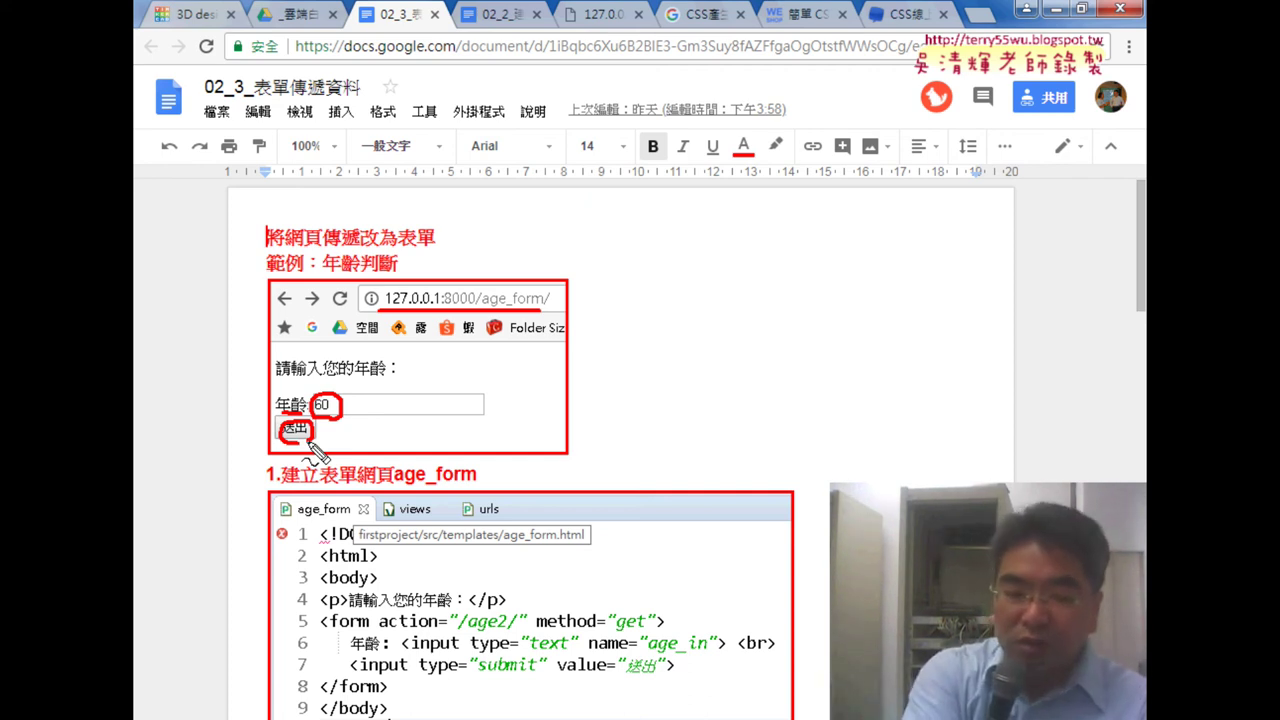
{"action": "key", "text": "Escape"}
{"action": "left_click", "coordinate": [657, 435]}
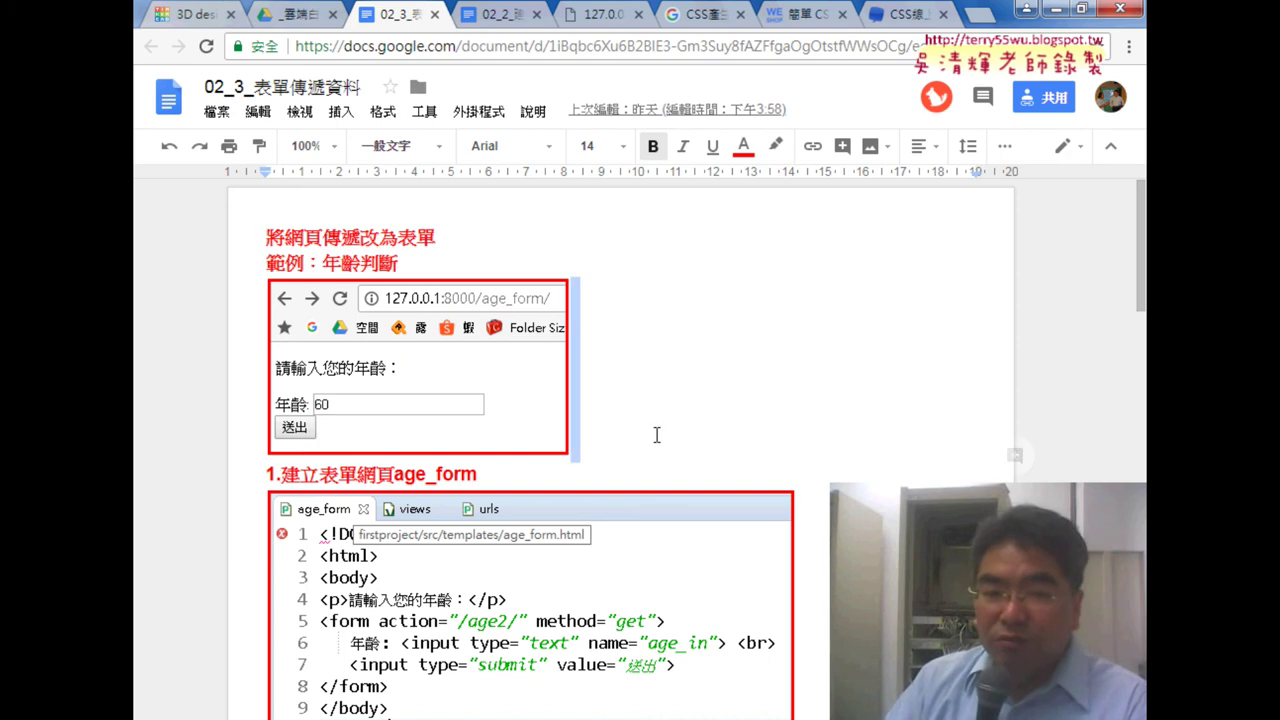
{"action": "scroll", "coordinate": [918, 441], "scroll_direction": "down", "scroll_amount": 4}
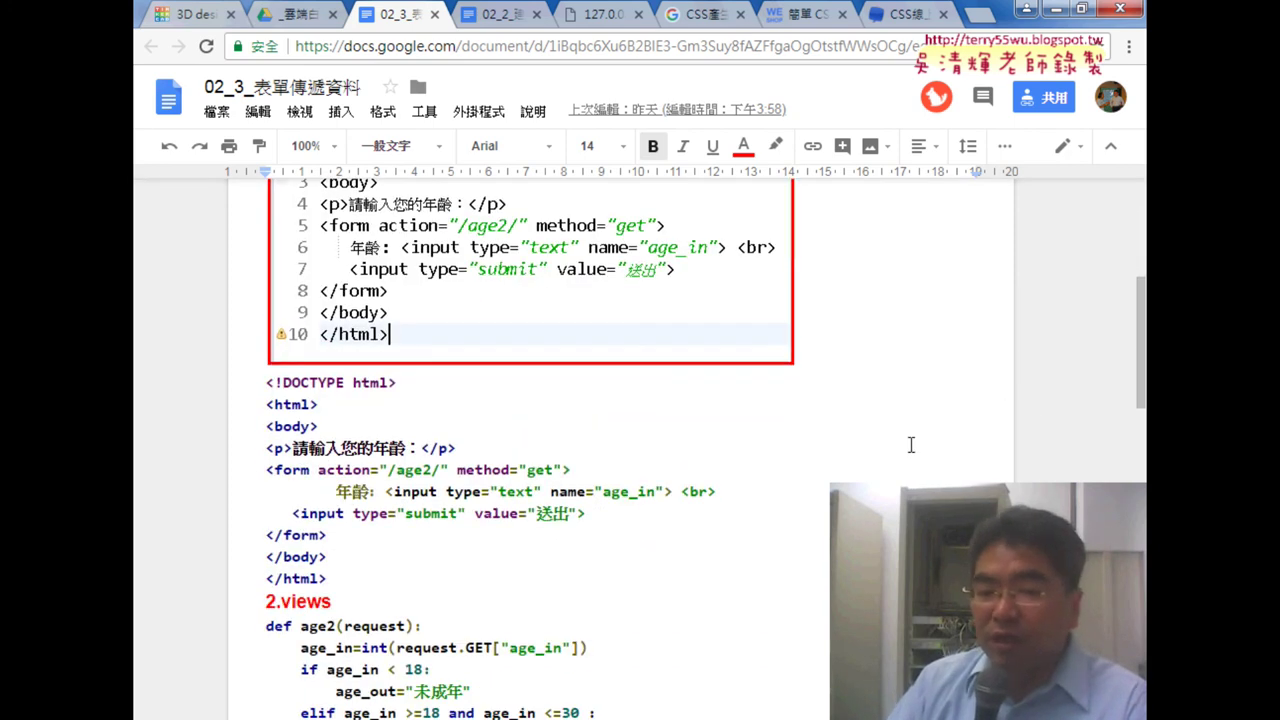
{"action": "scroll", "coordinate": [911, 445], "scroll_direction": "down", "scroll_amount": 3}
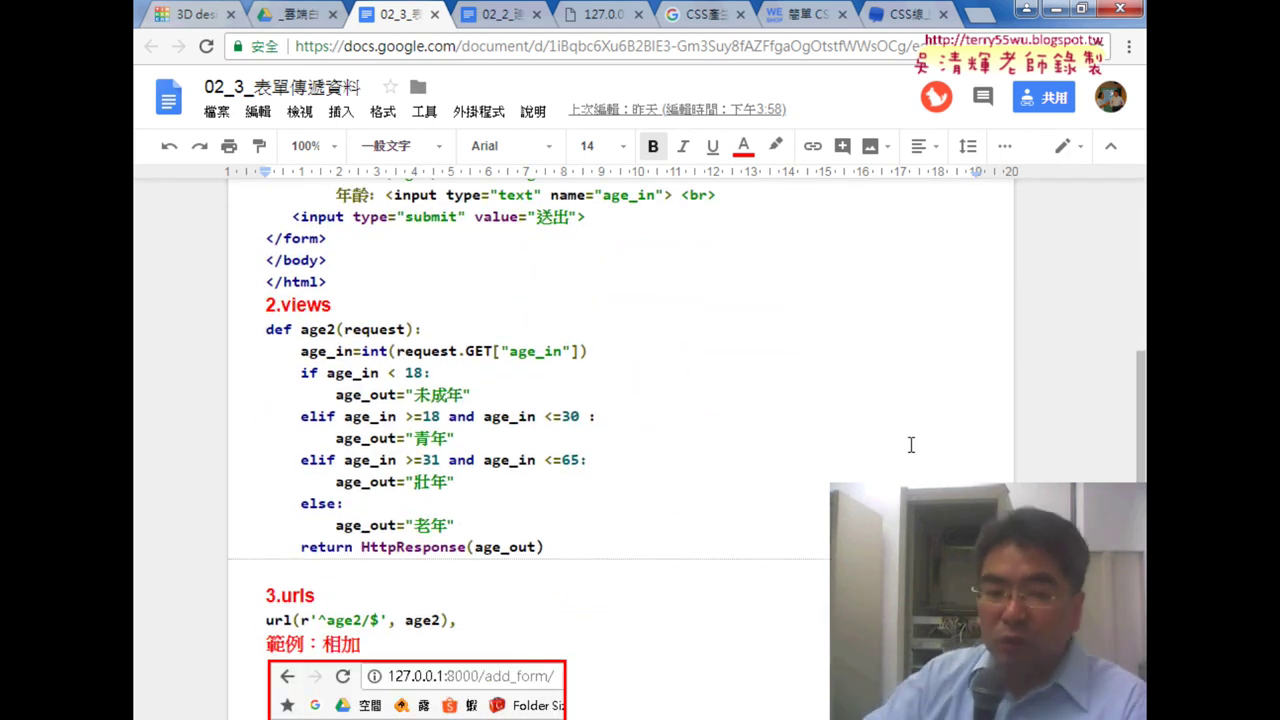
{"action": "scroll", "coordinate": [911, 445], "scroll_direction": "down", "scroll_amount": 5}
{"action": "scroll", "coordinate": [911, 445], "scroll_direction": "down", "scroll_amount": 3}
{"action": "scroll", "coordinate": [911, 445], "scroll_direction": "down", "scroll_amount": 2}
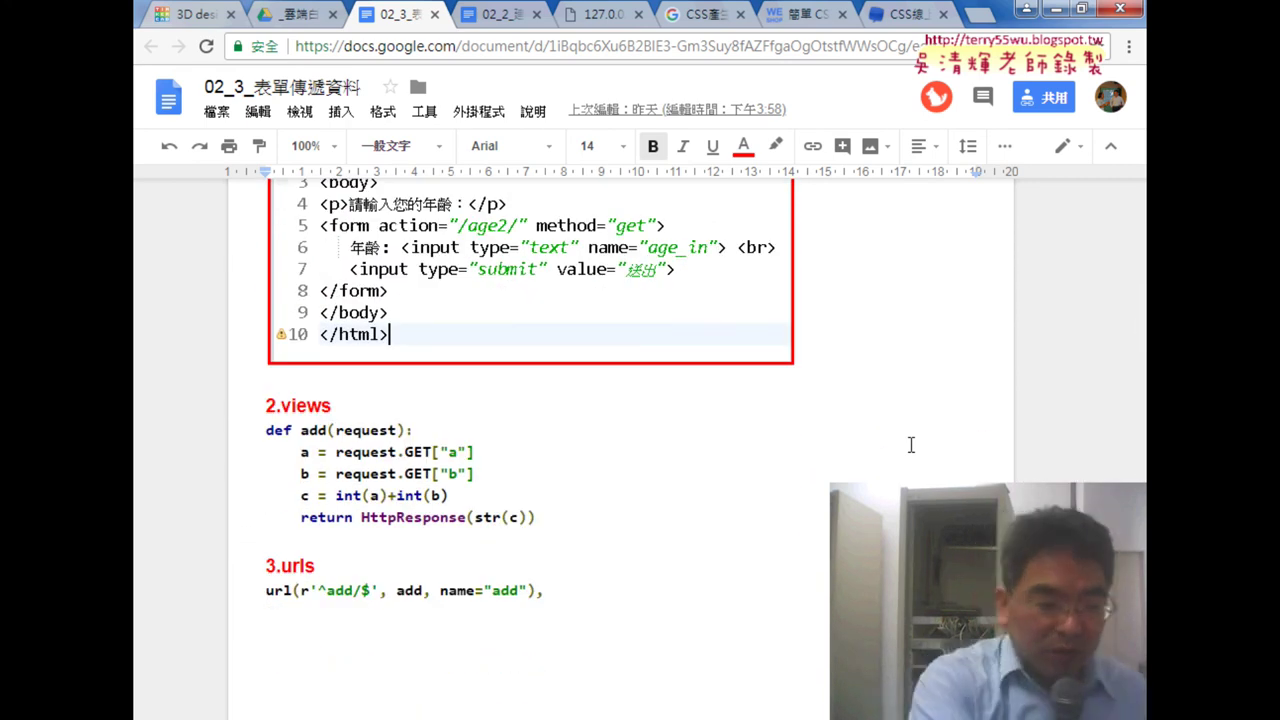